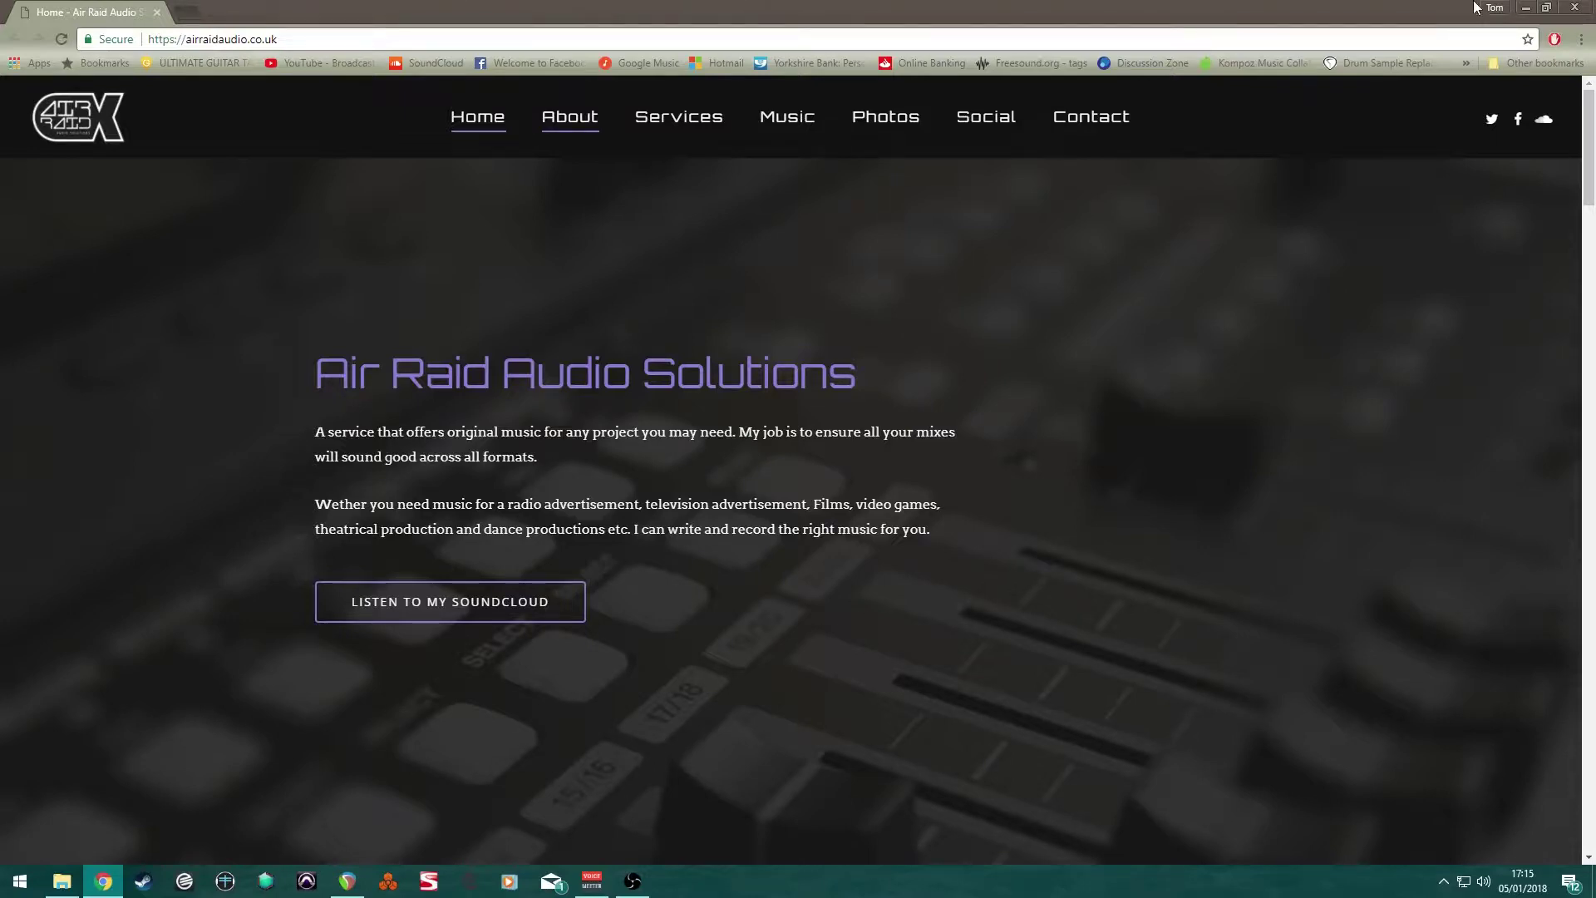
Minimize Chrome, bring the Voicemeeter mixer above OBS, then return to the Voicemeeter page in Chrome
click(1526, 10)
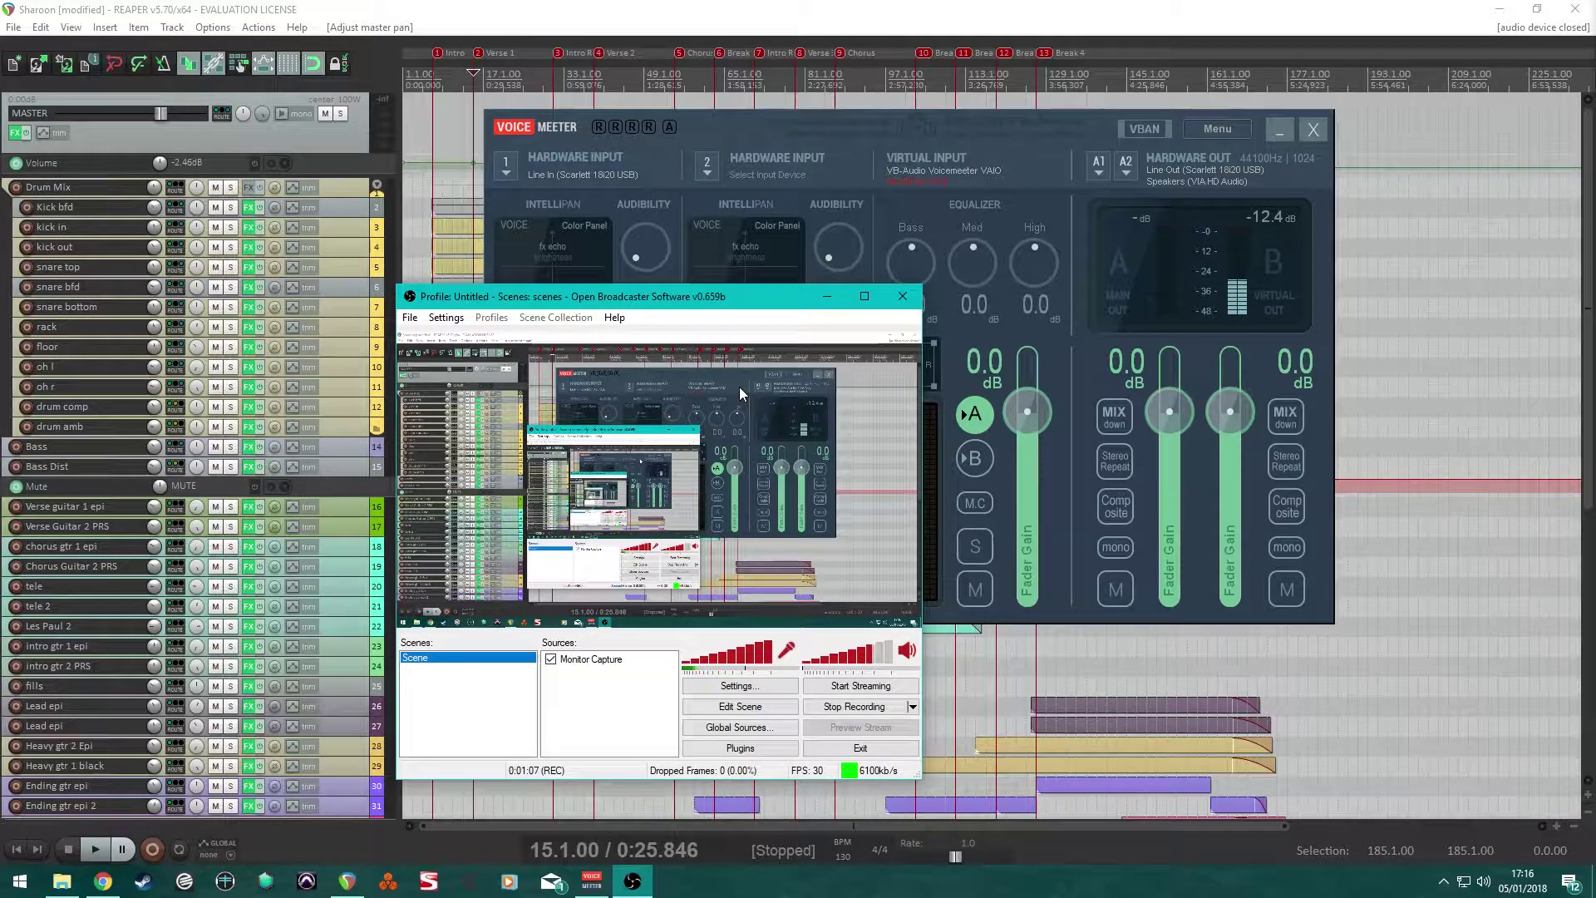
click(722, 128)
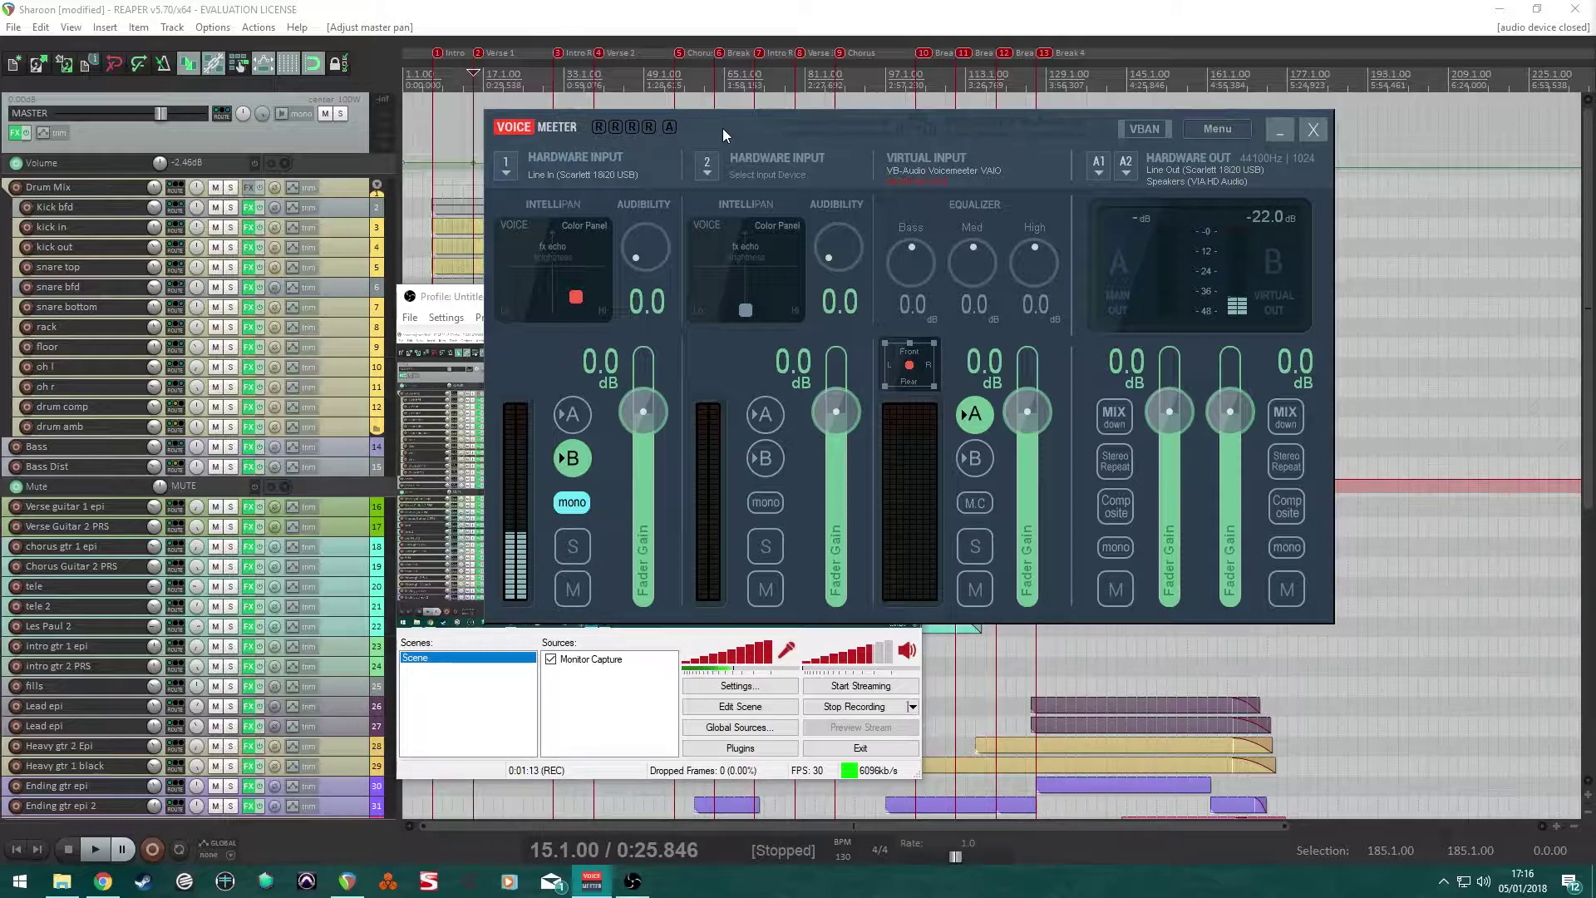
click(921, 123)
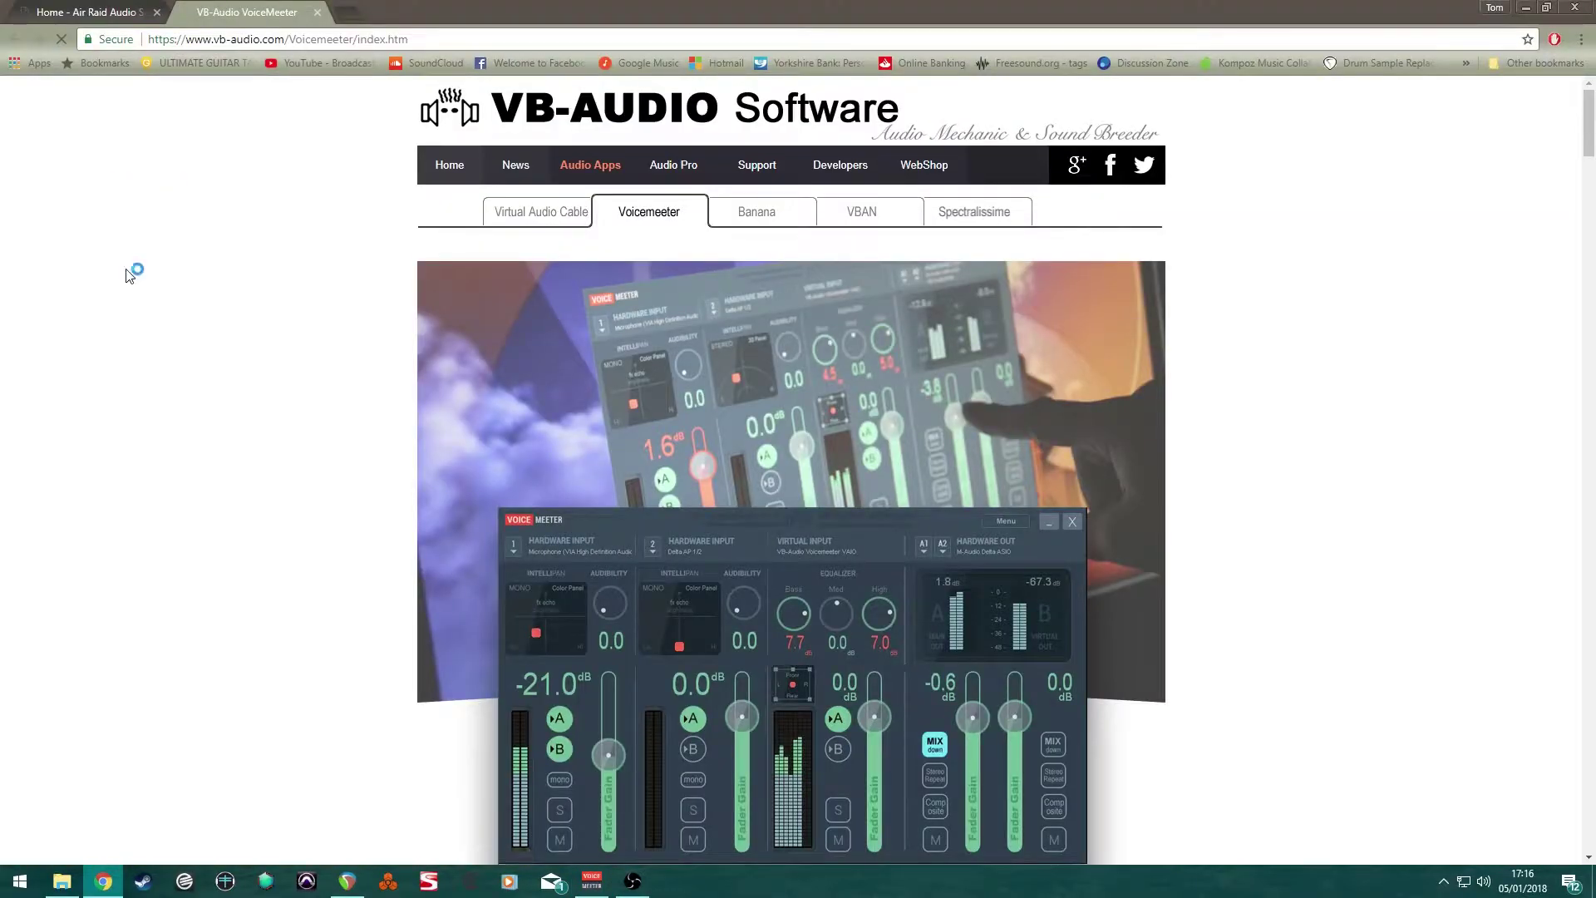
scroll(1438, 349, down, 7)
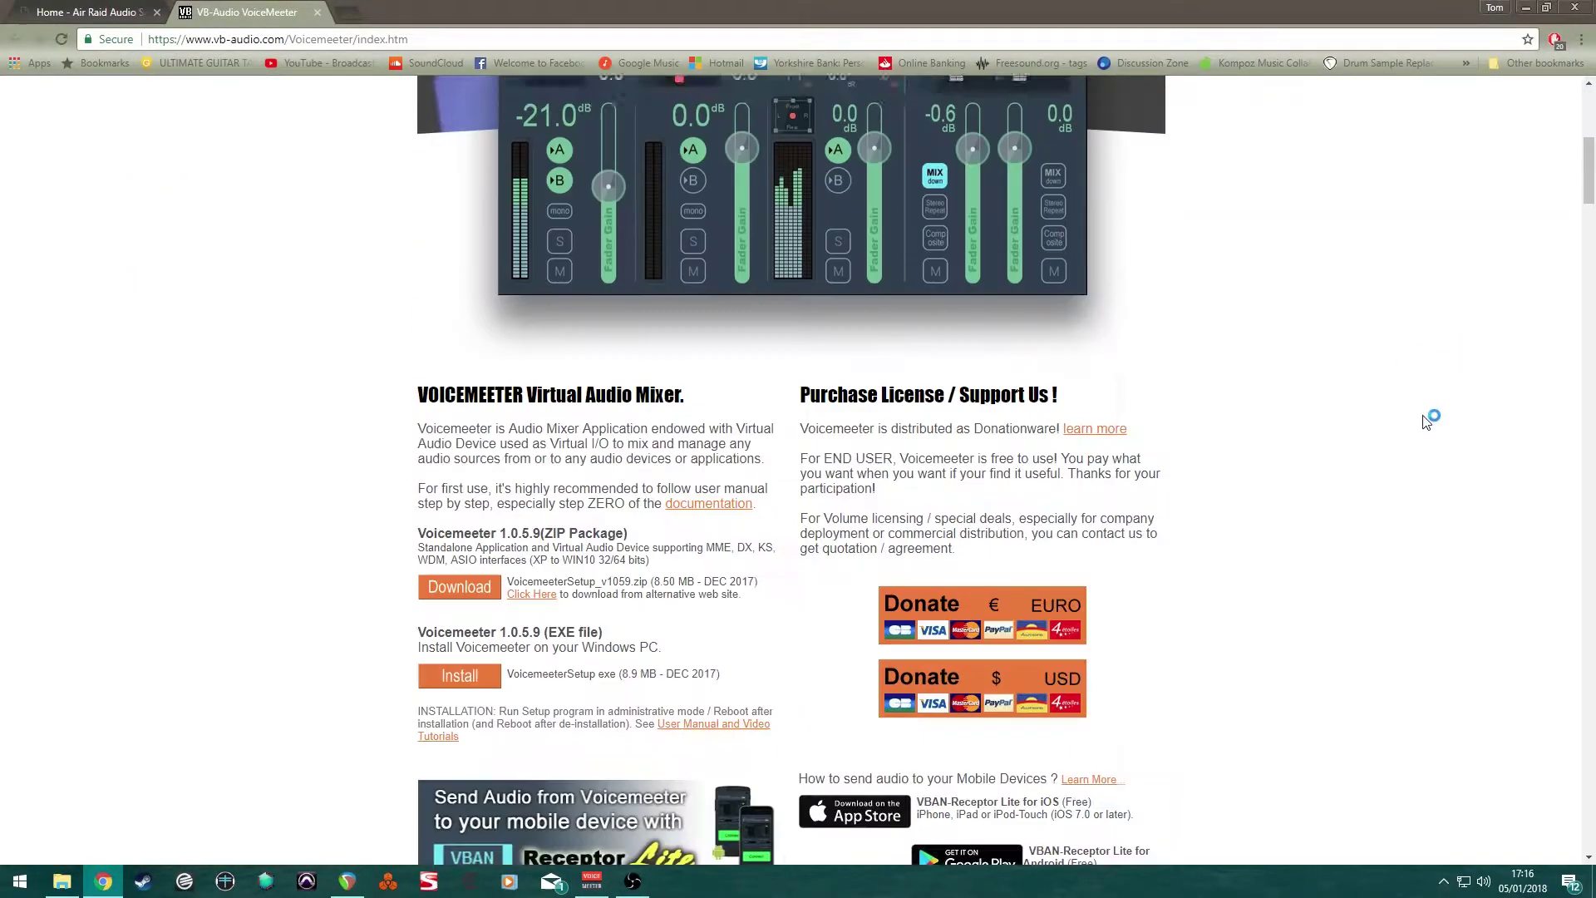
scroll(1379, 423, up, 3)
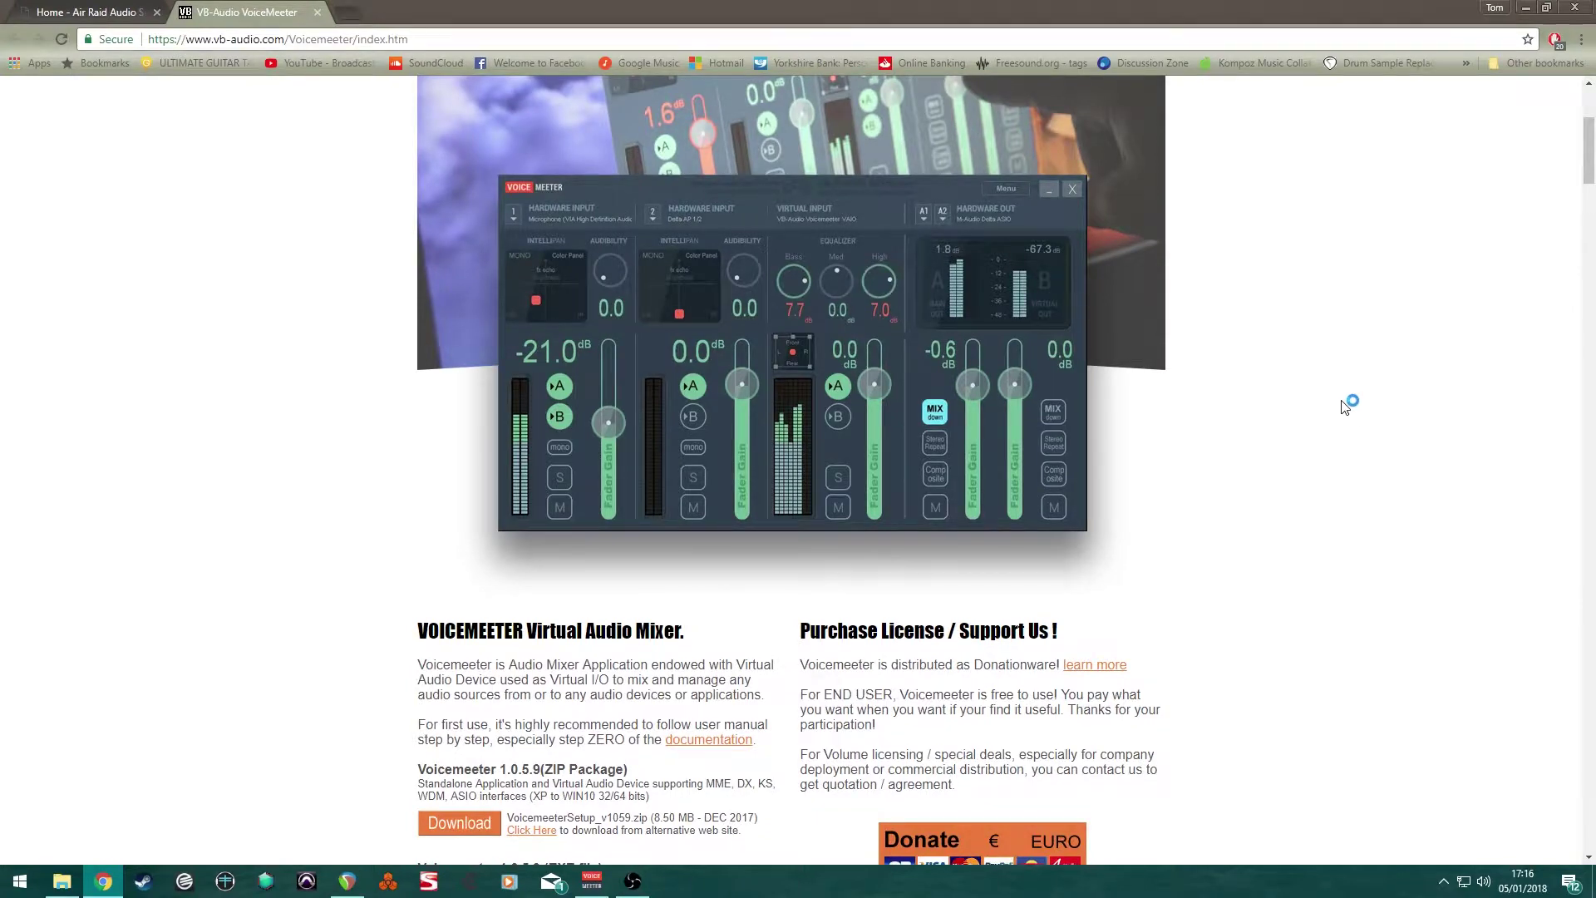
scroll(1325, 366, down, 4)
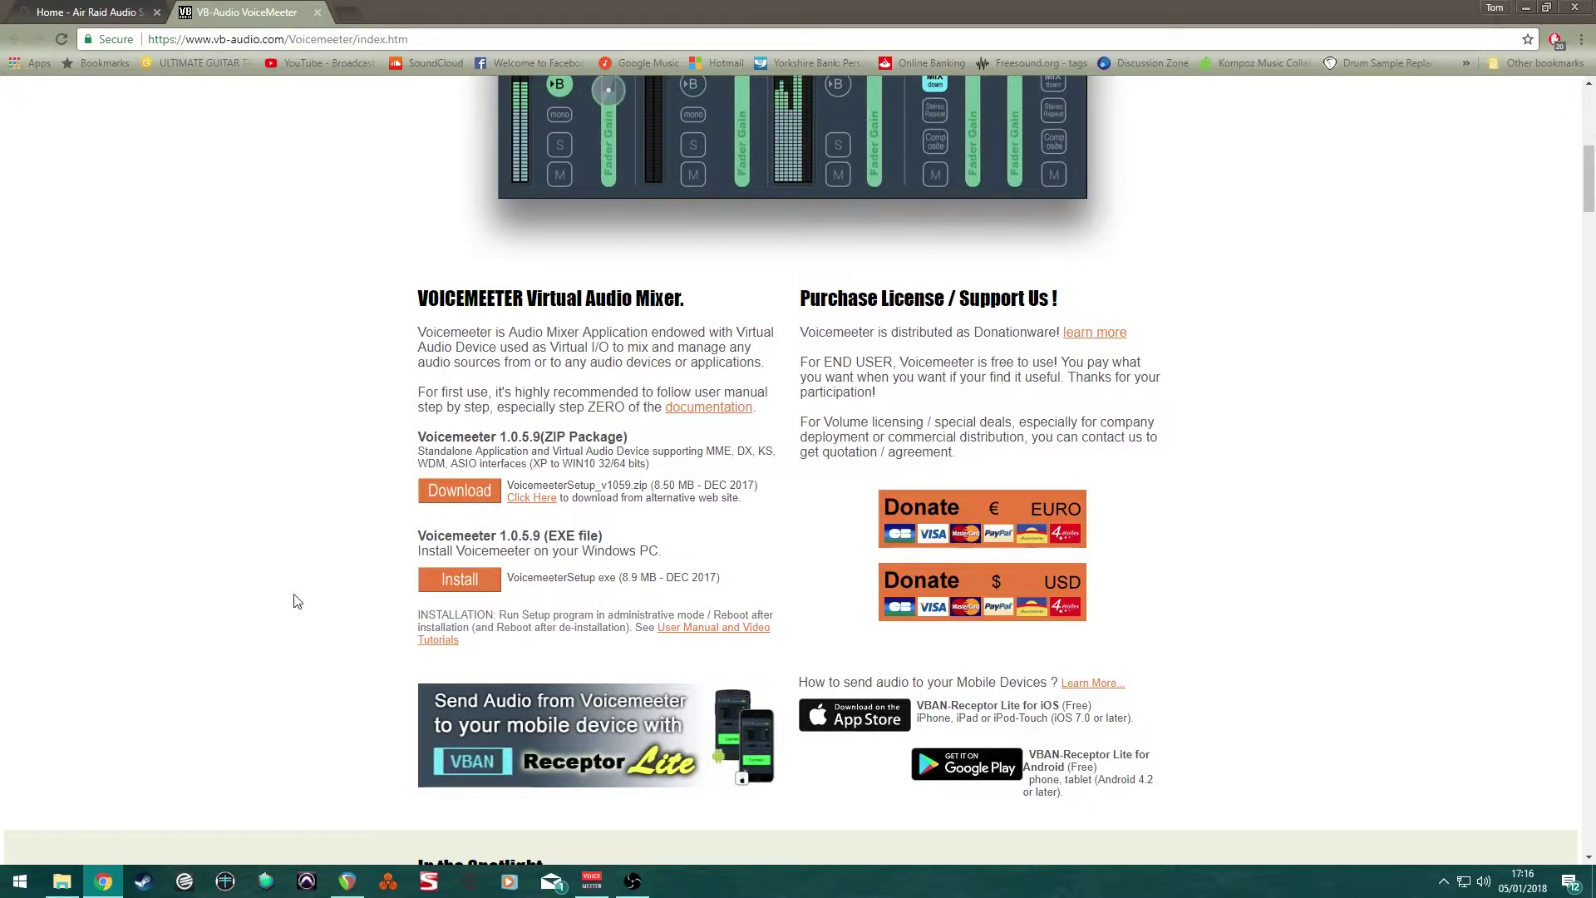
click(1525, 7)
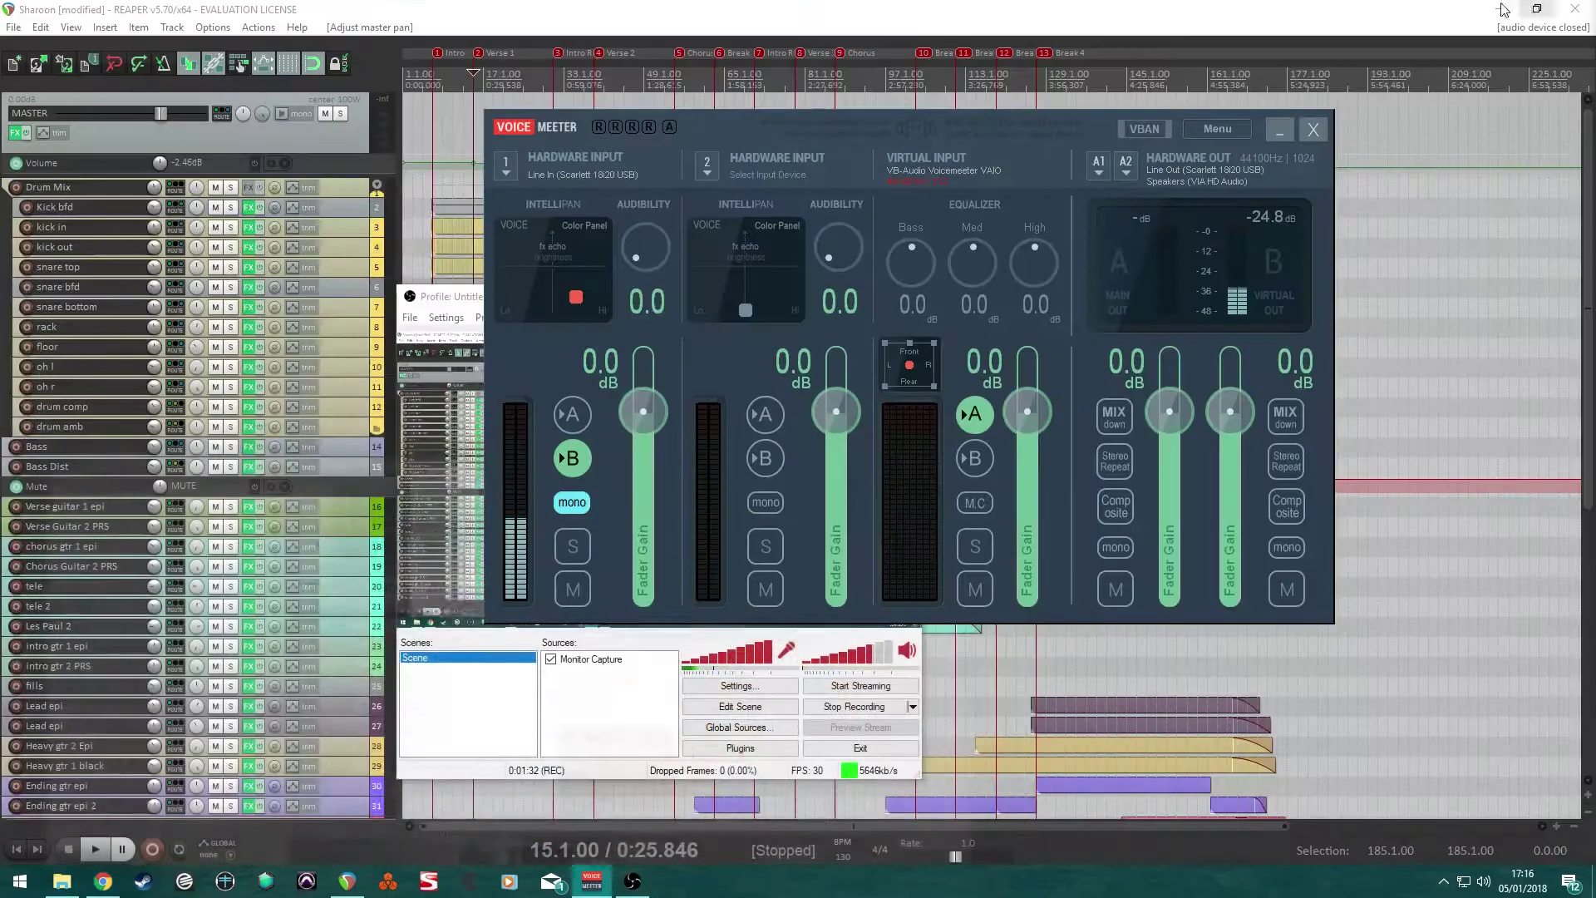
right_click(1485, 891)
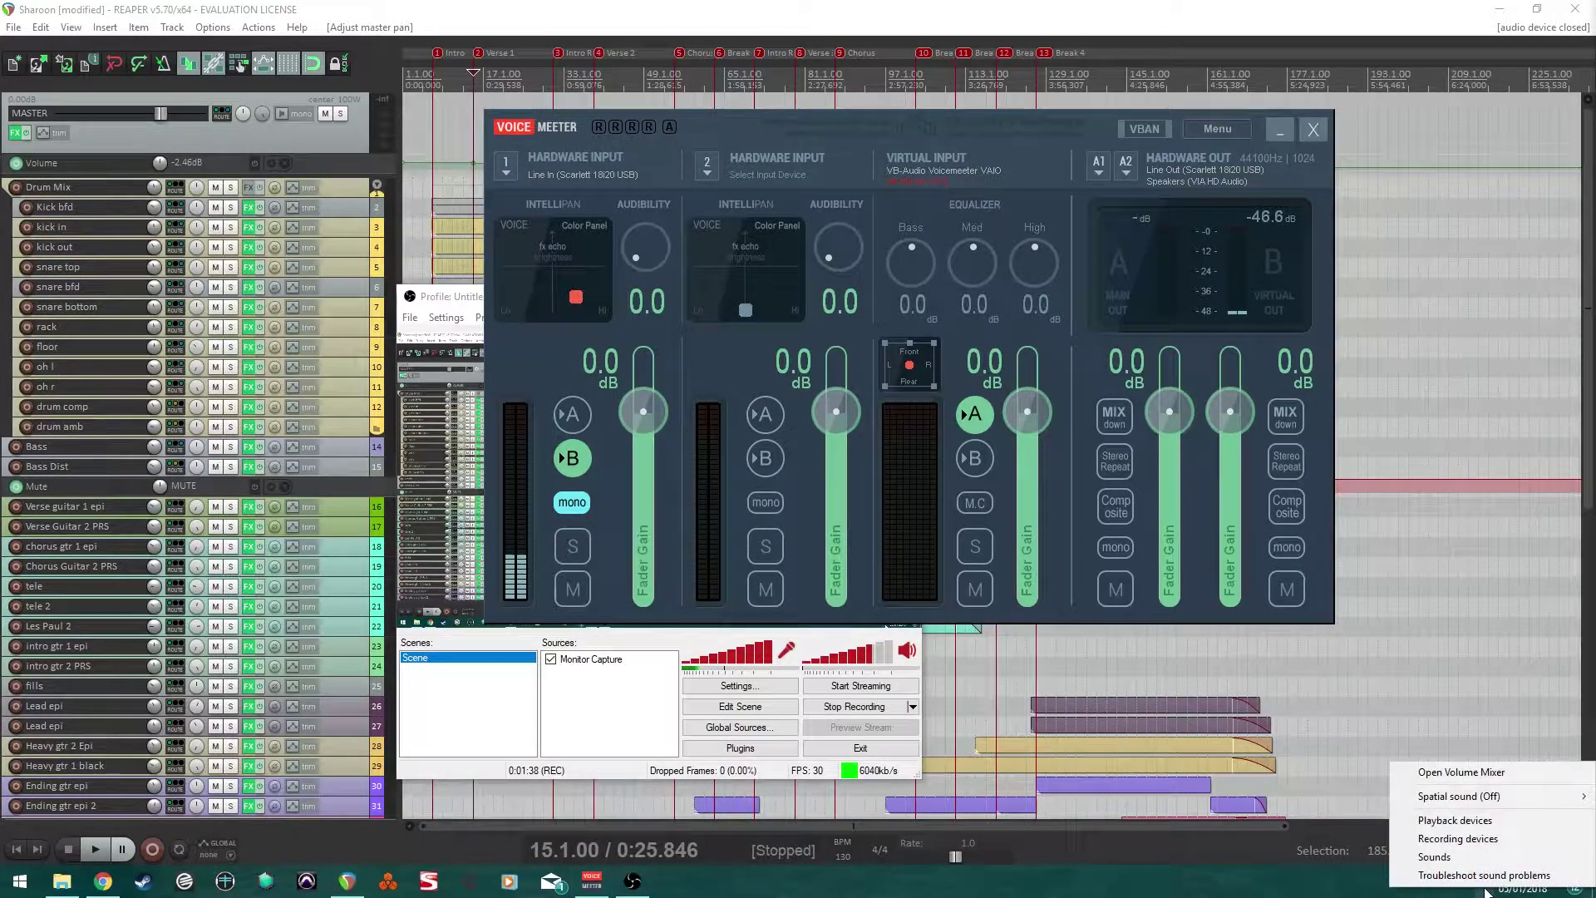
click(1487, 820)
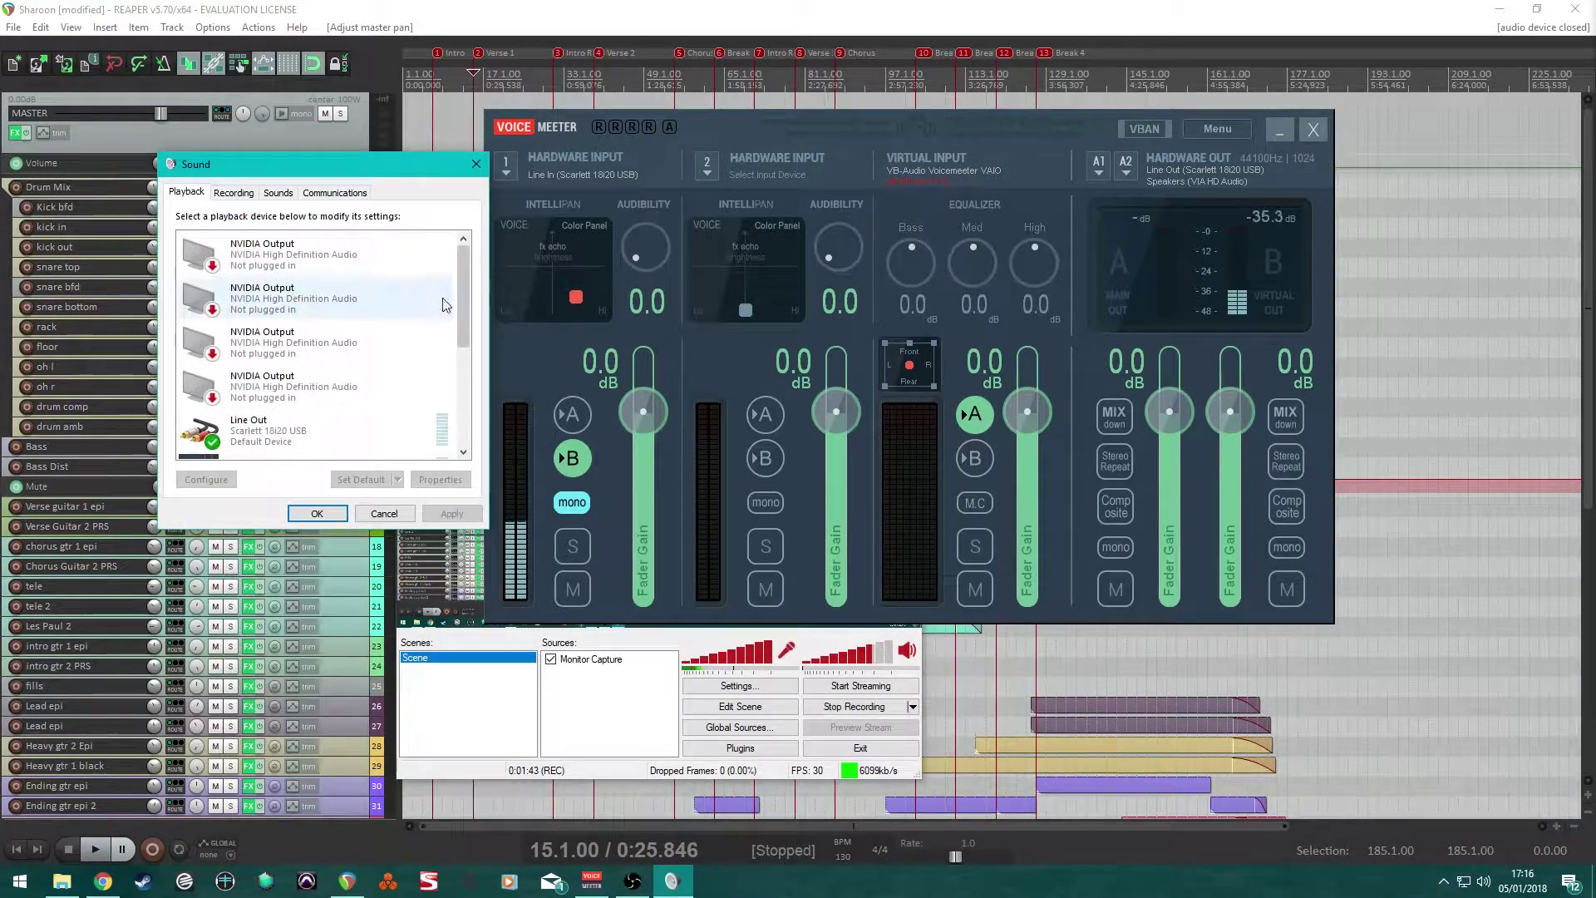
scroll(461, 312, down, 2)
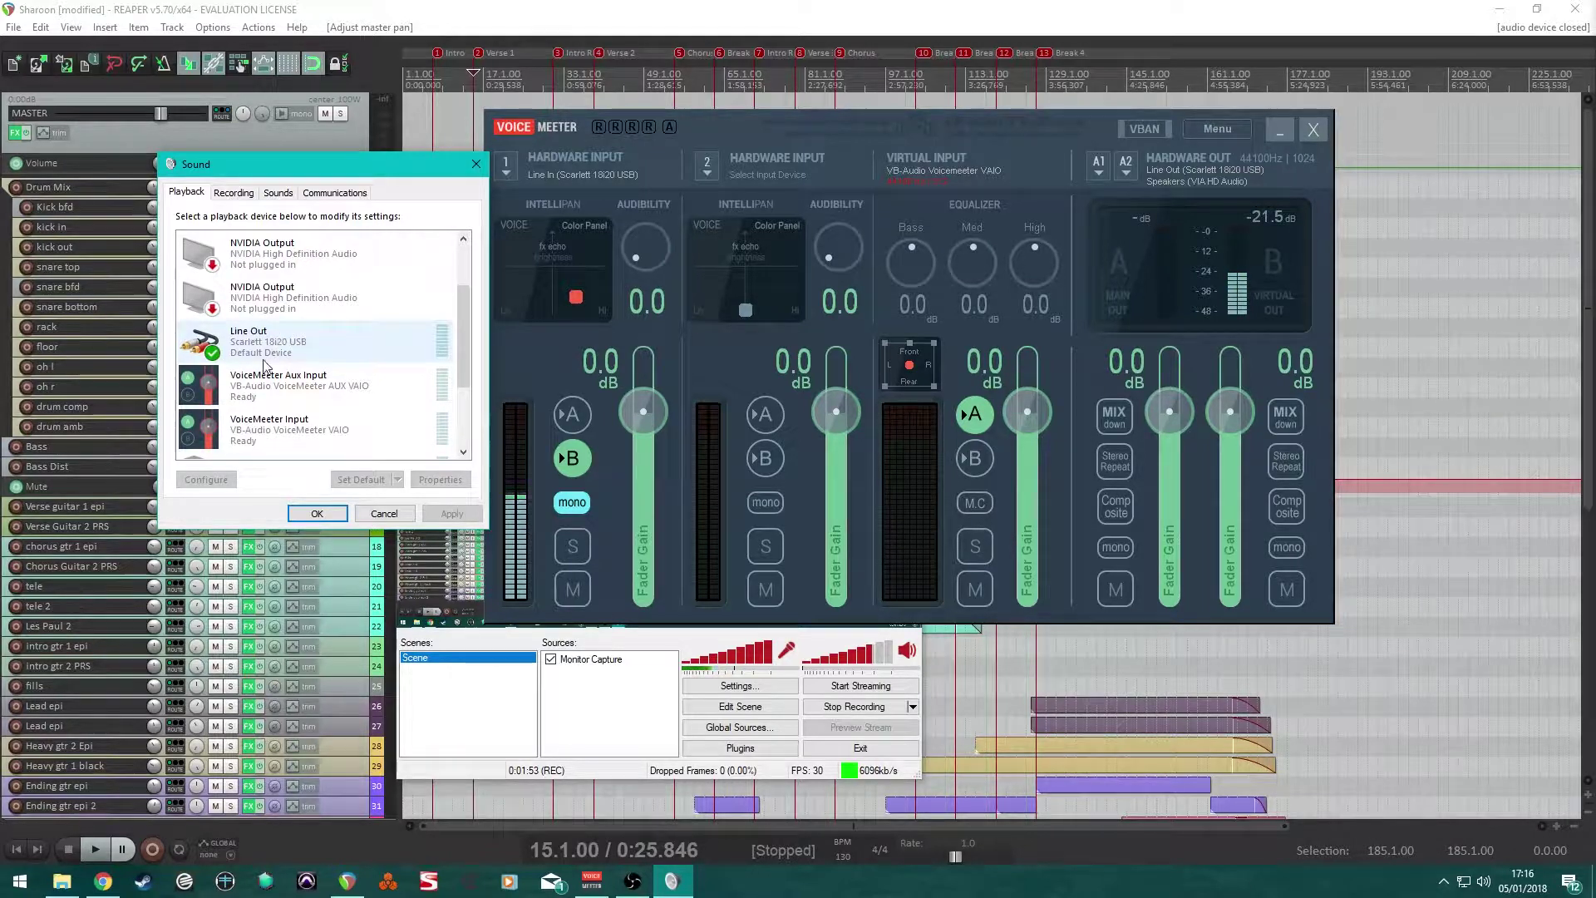
click(237, 196)
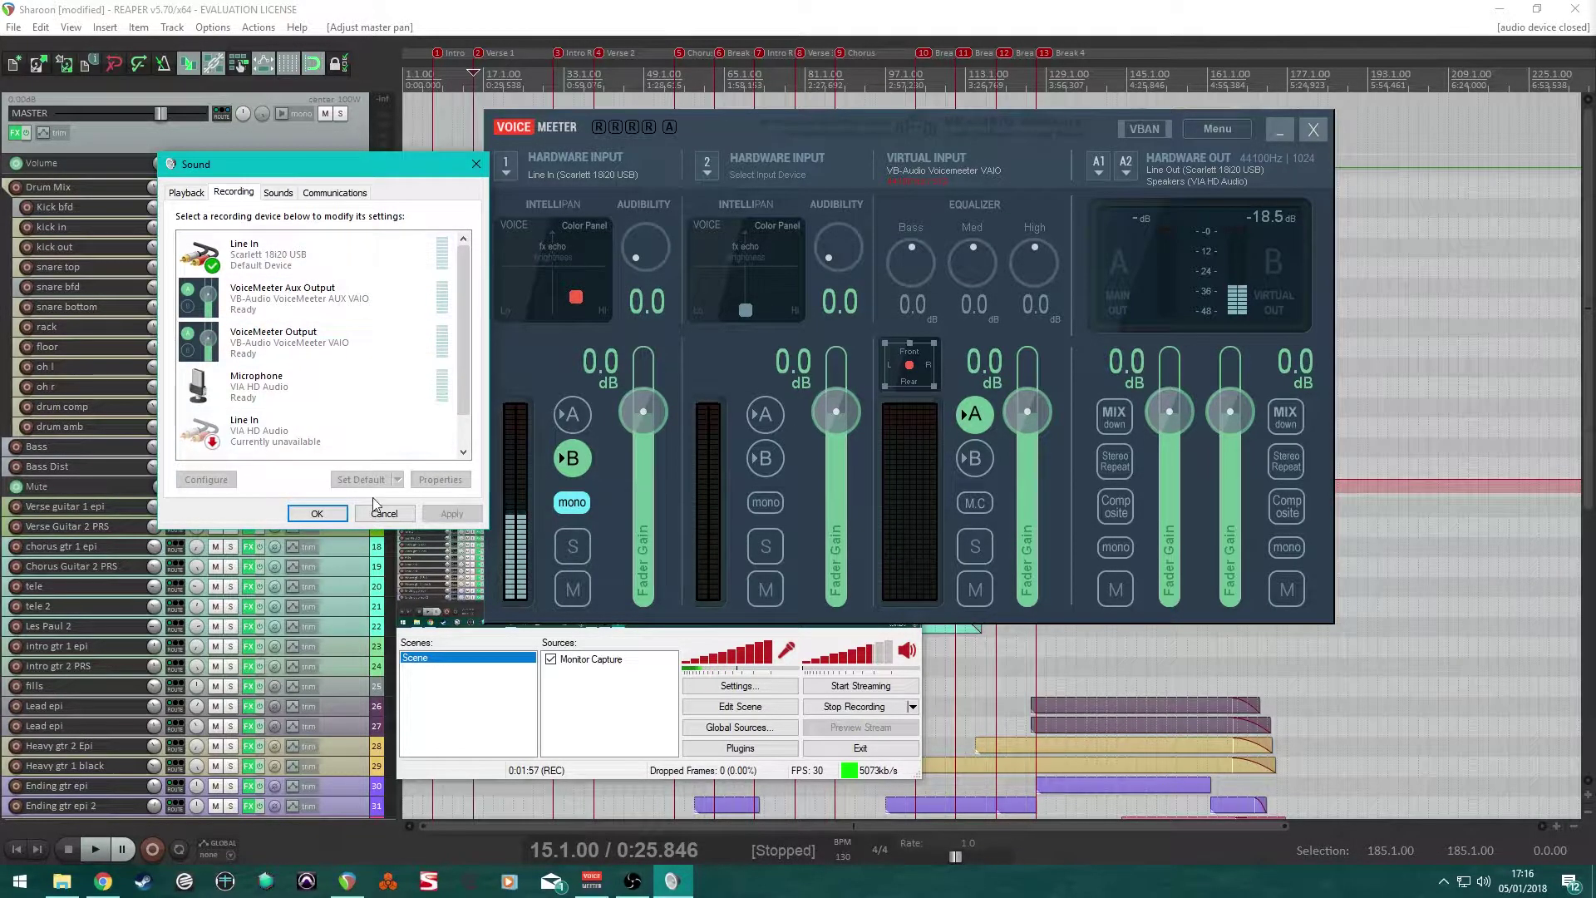
click(328, 512)
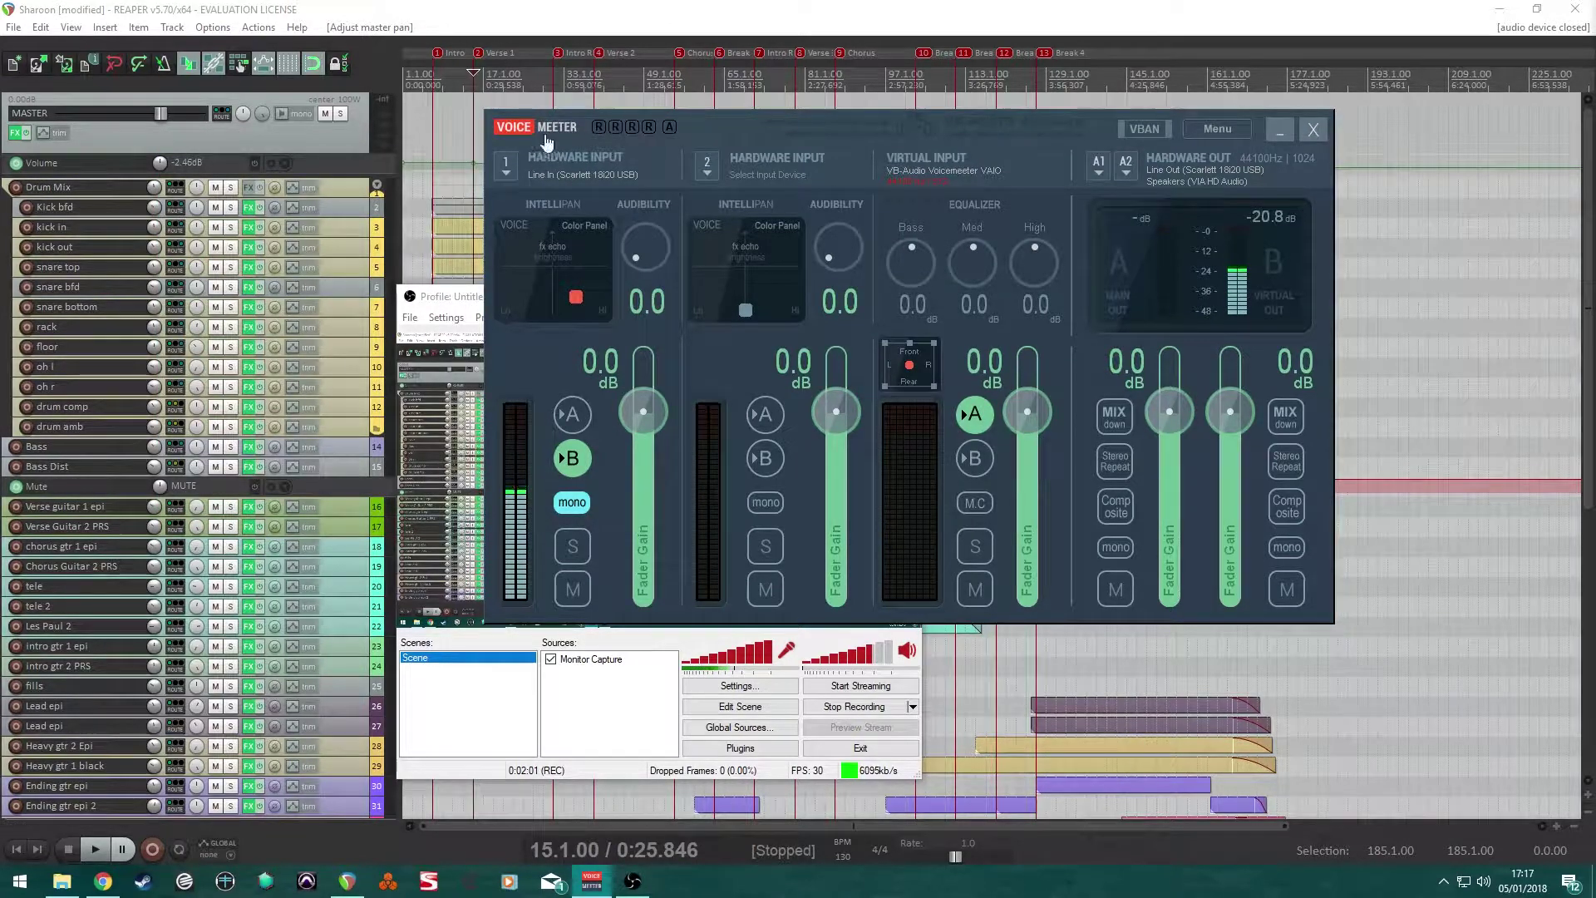
click(504, 173)
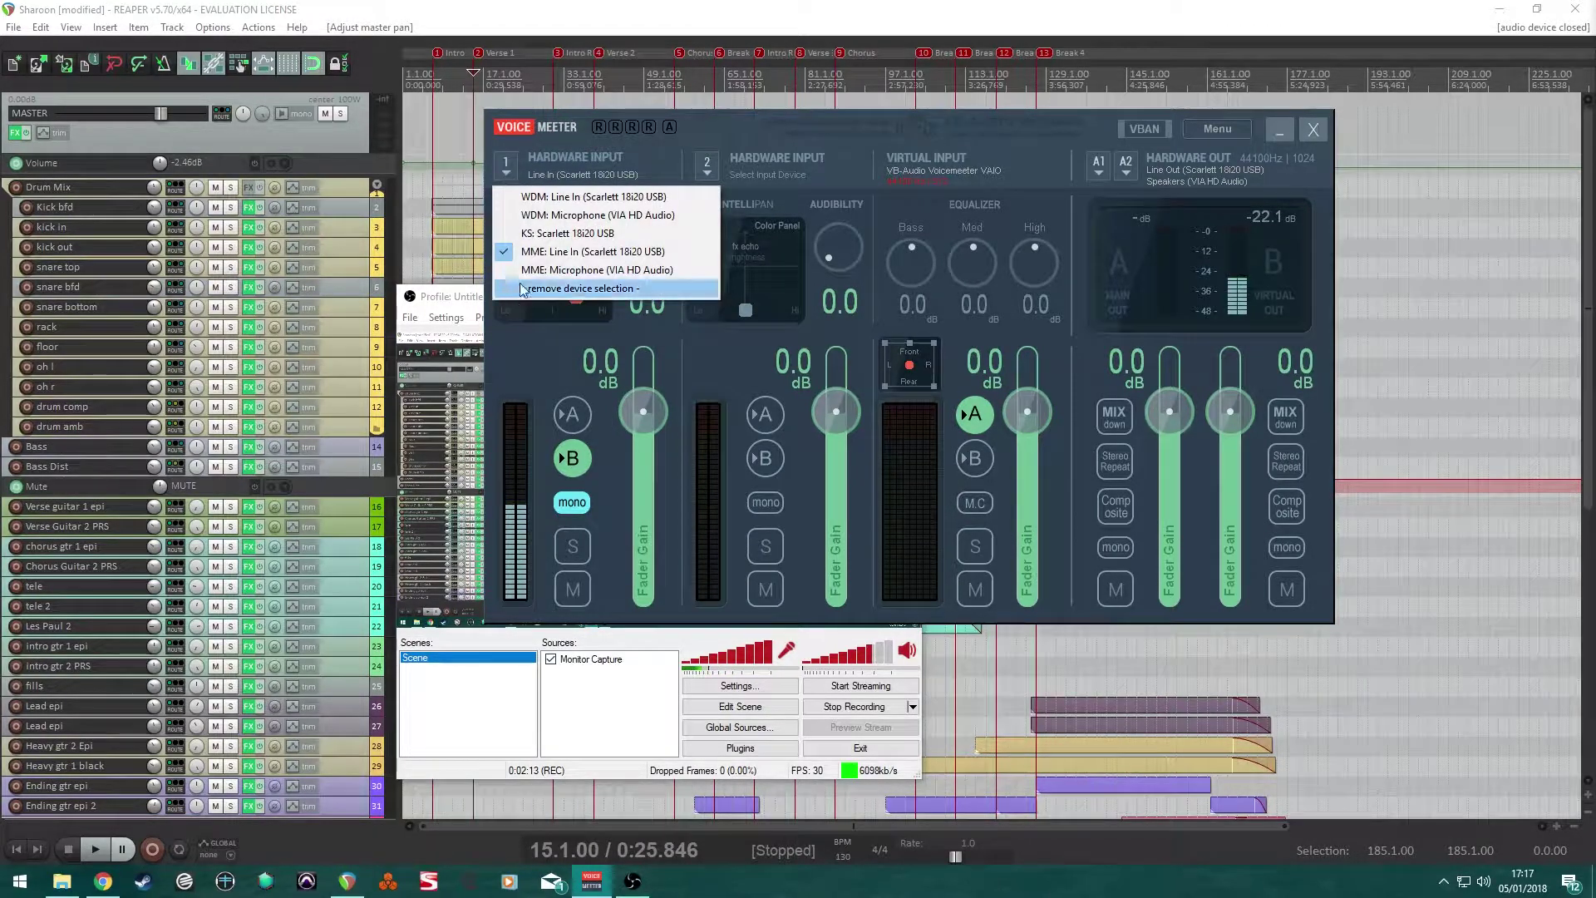
click(542, 251)
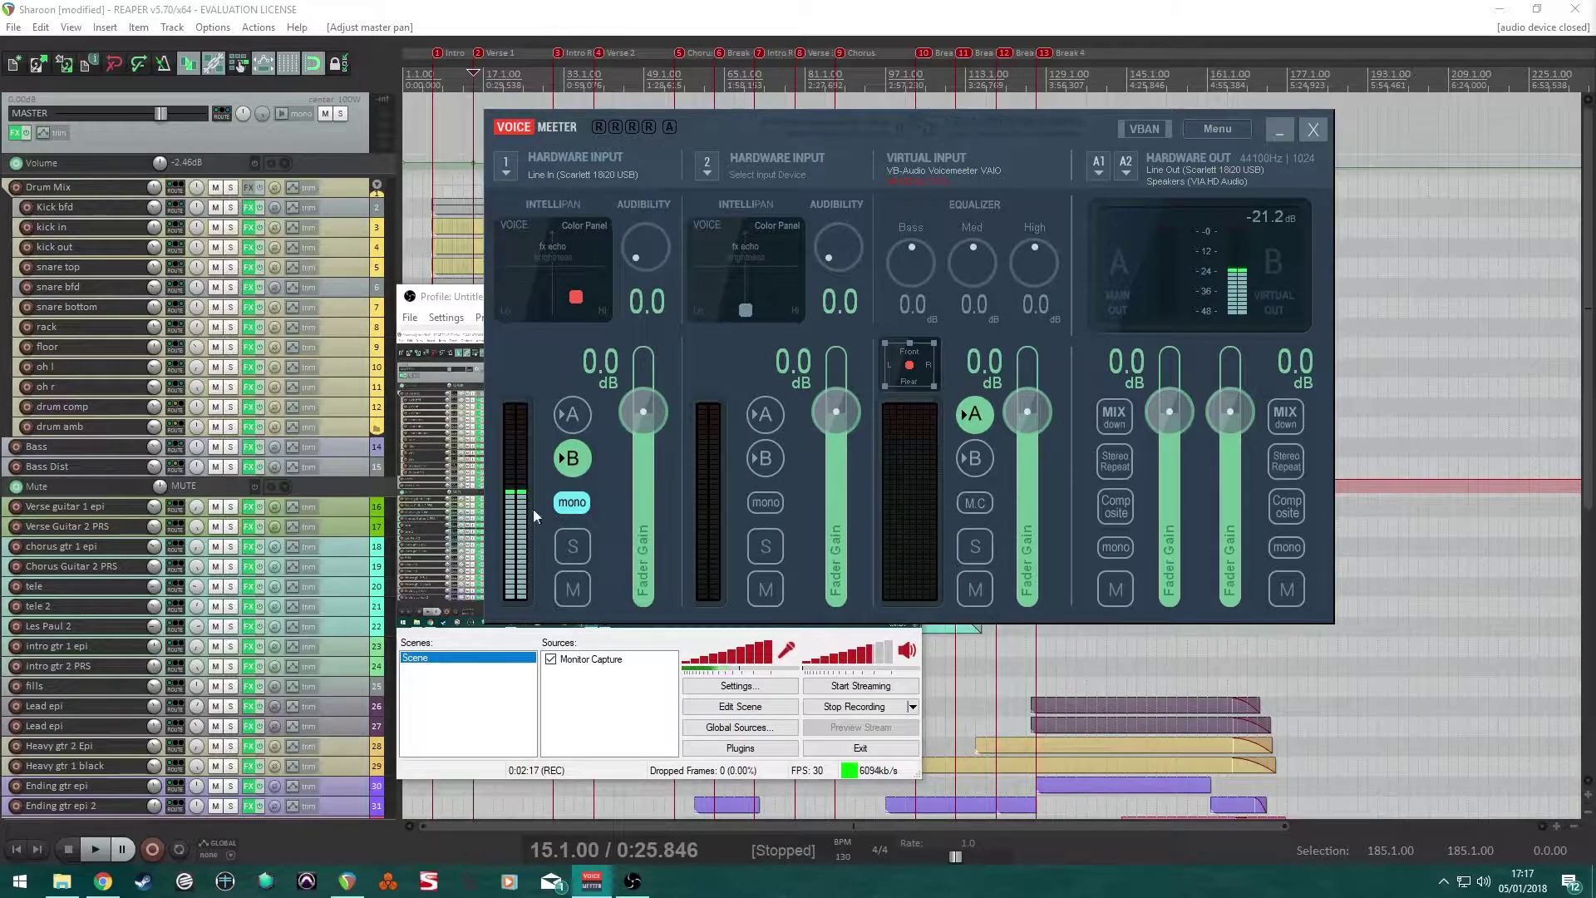
click(572, 462)
click(572, 504)
Confirm A1 stays on Scarlett Line Out and A2 on VIA HD speakers, then bring OBS forward
click(1098, 169)
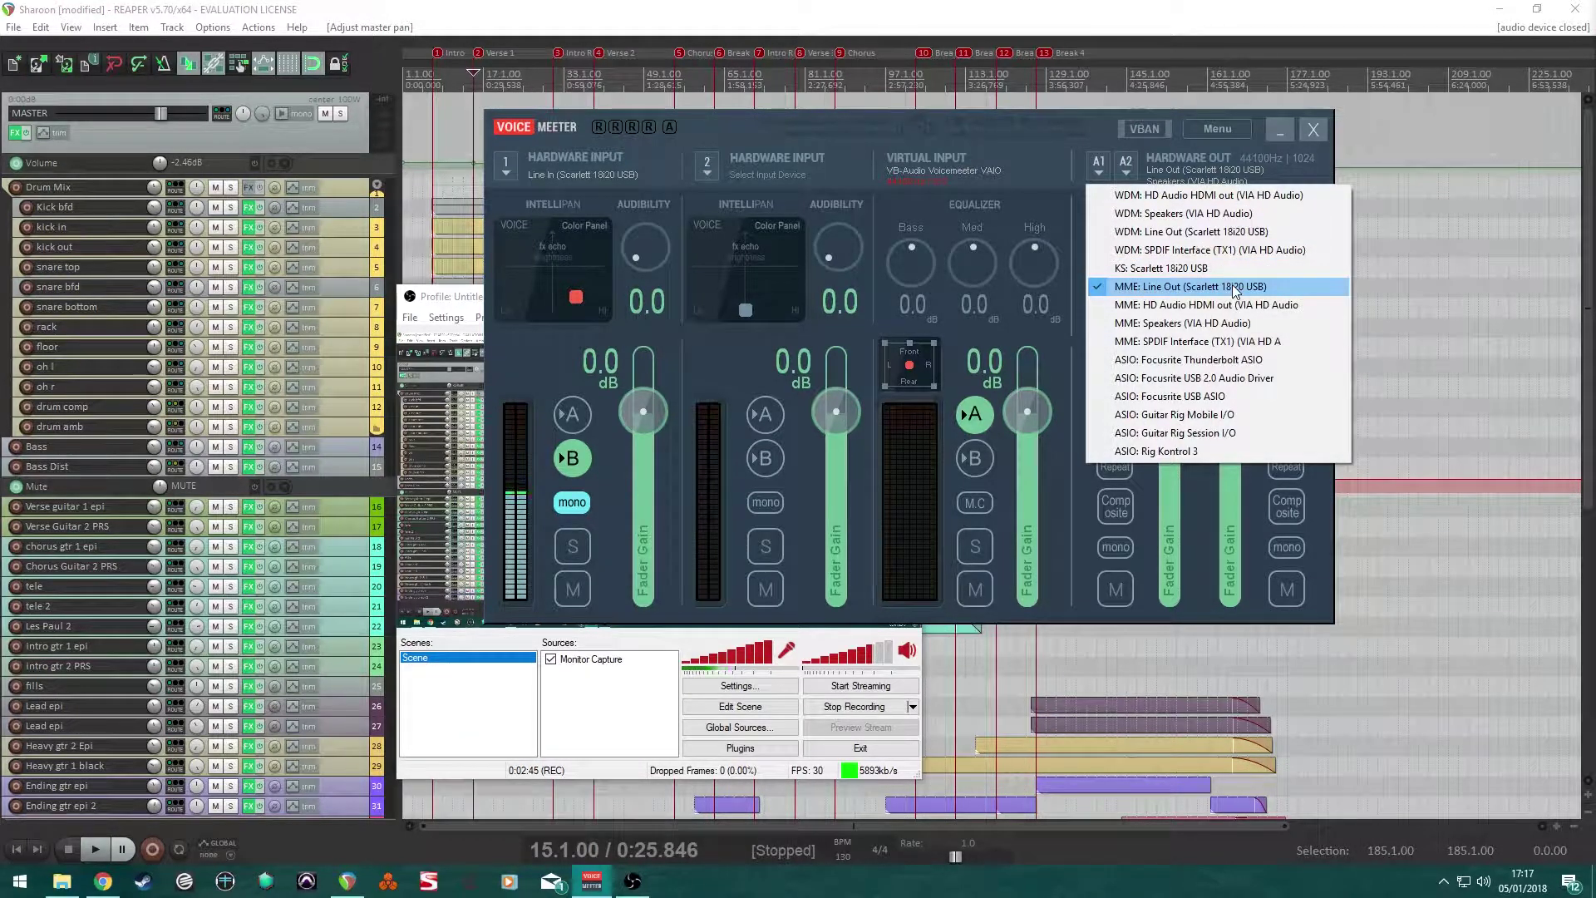
click(1133, 168)
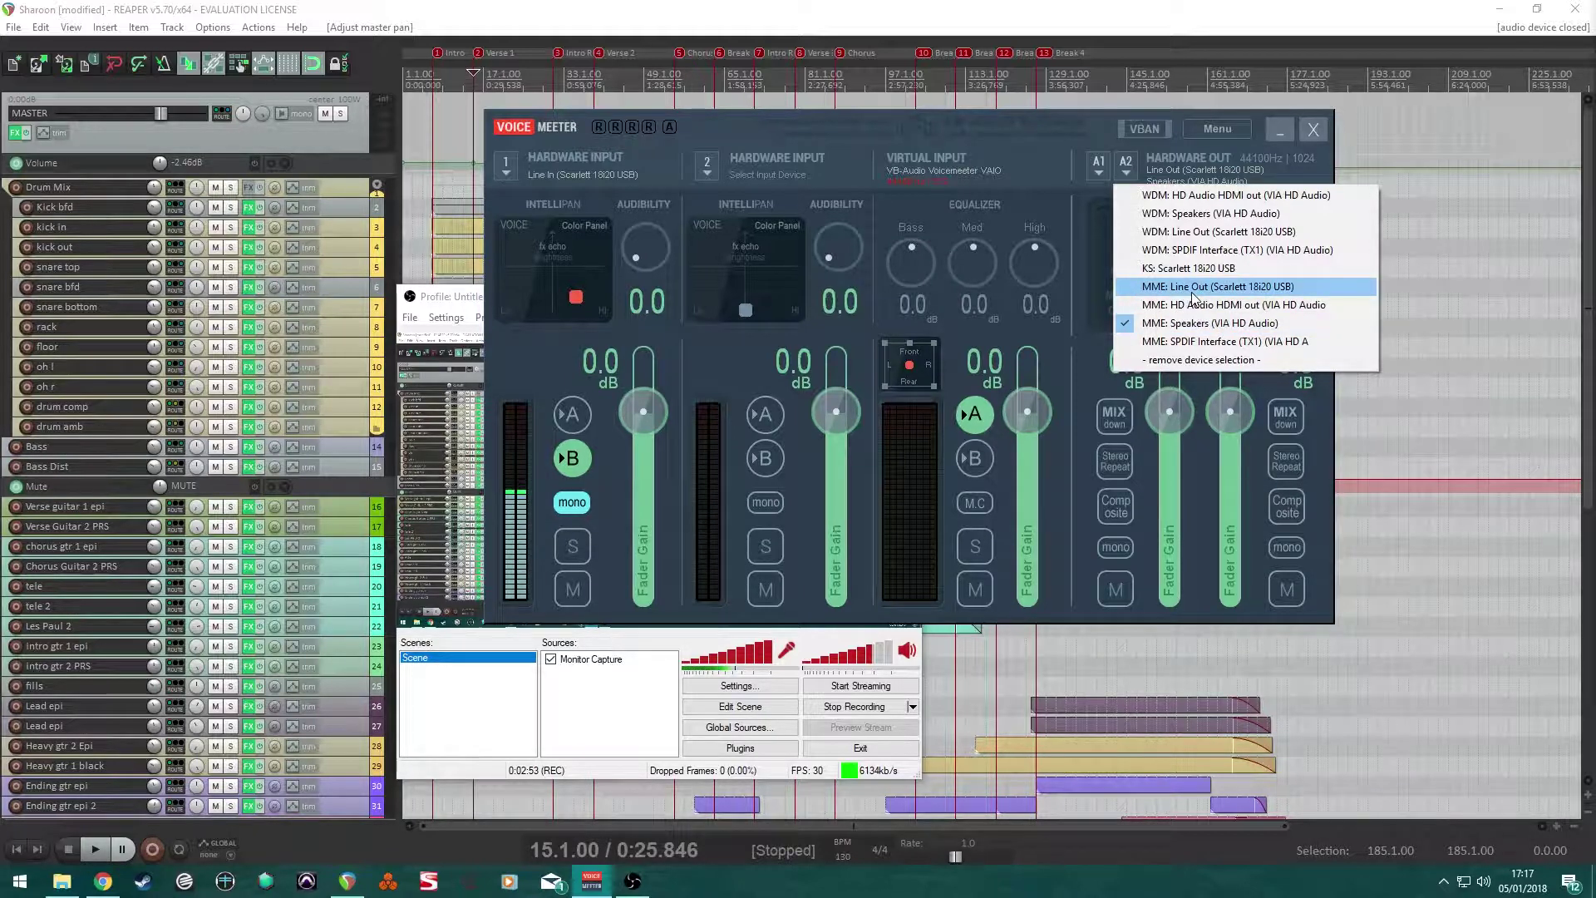
click(1092, 138)
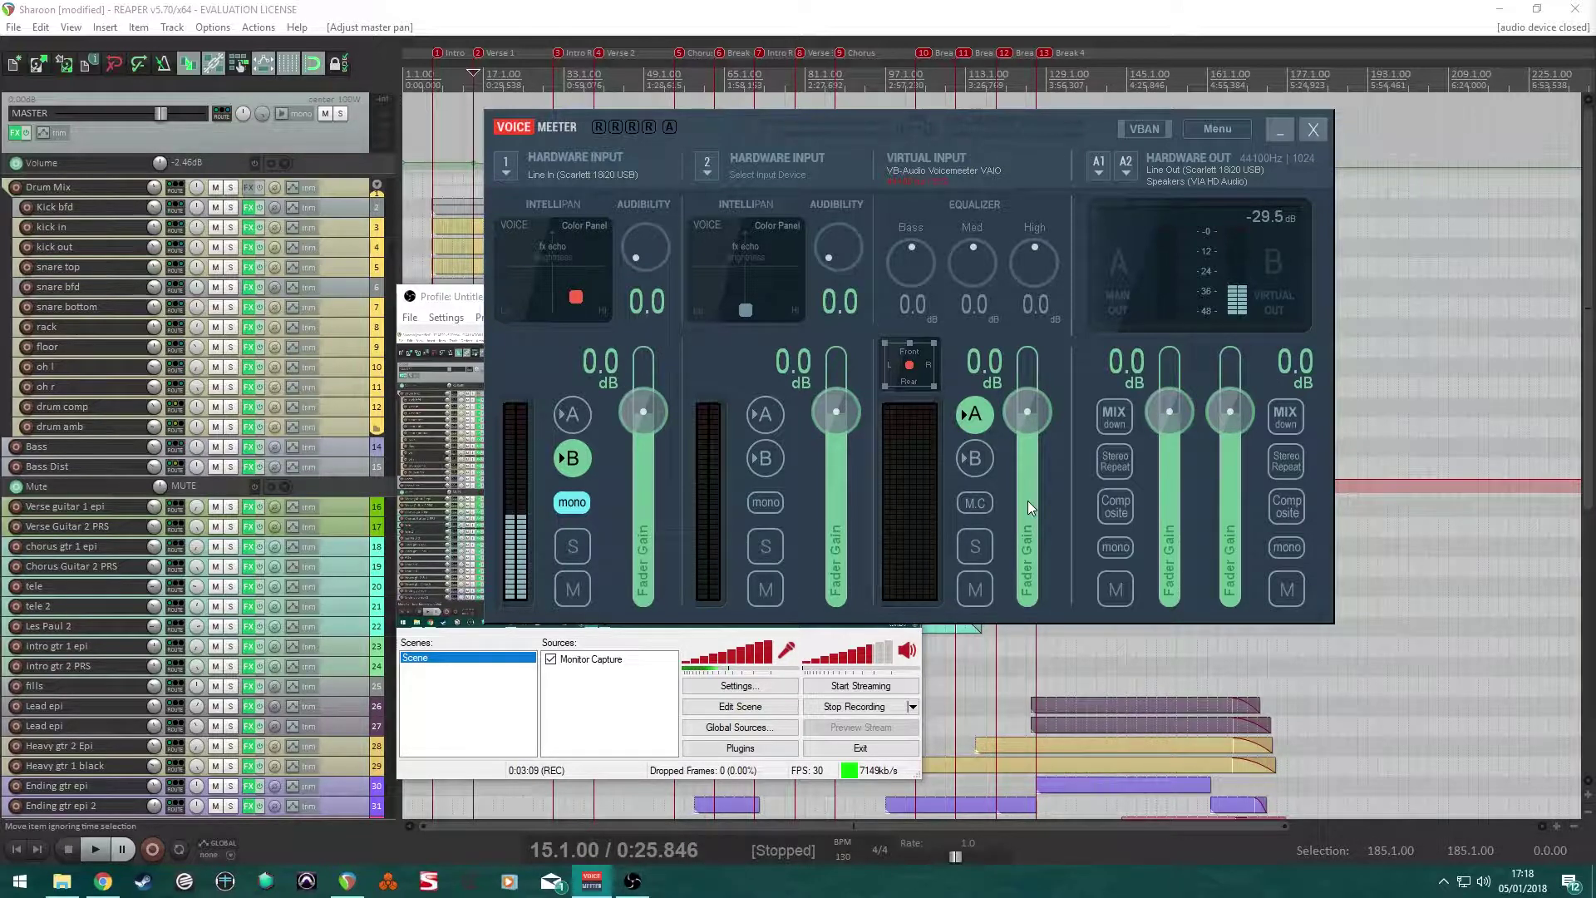
click(474, 307)
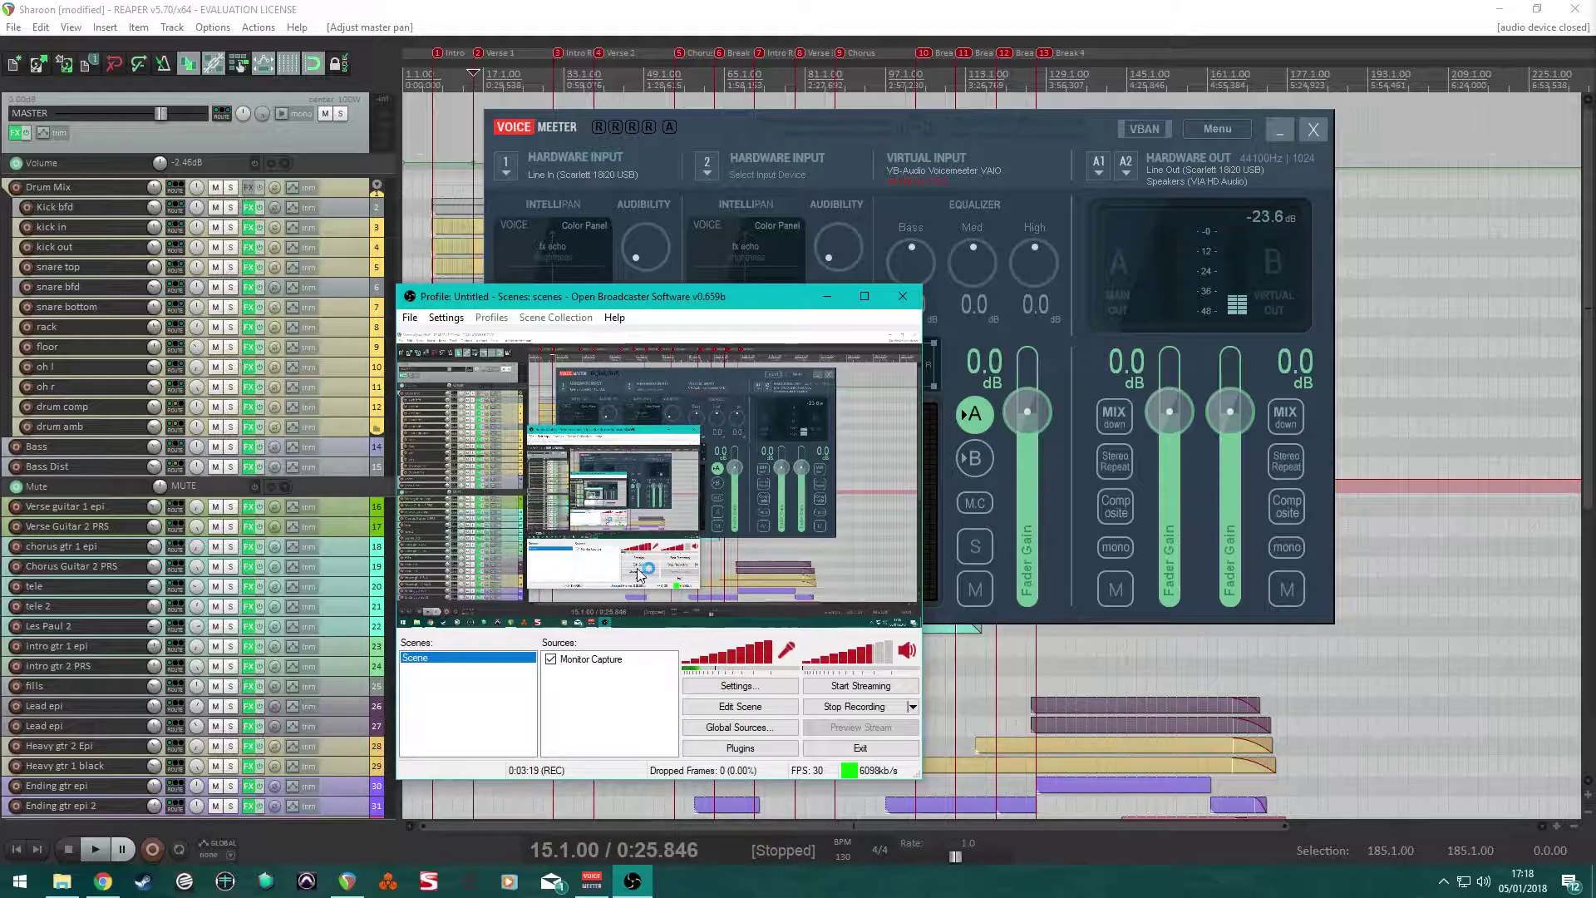
click(446, 319)
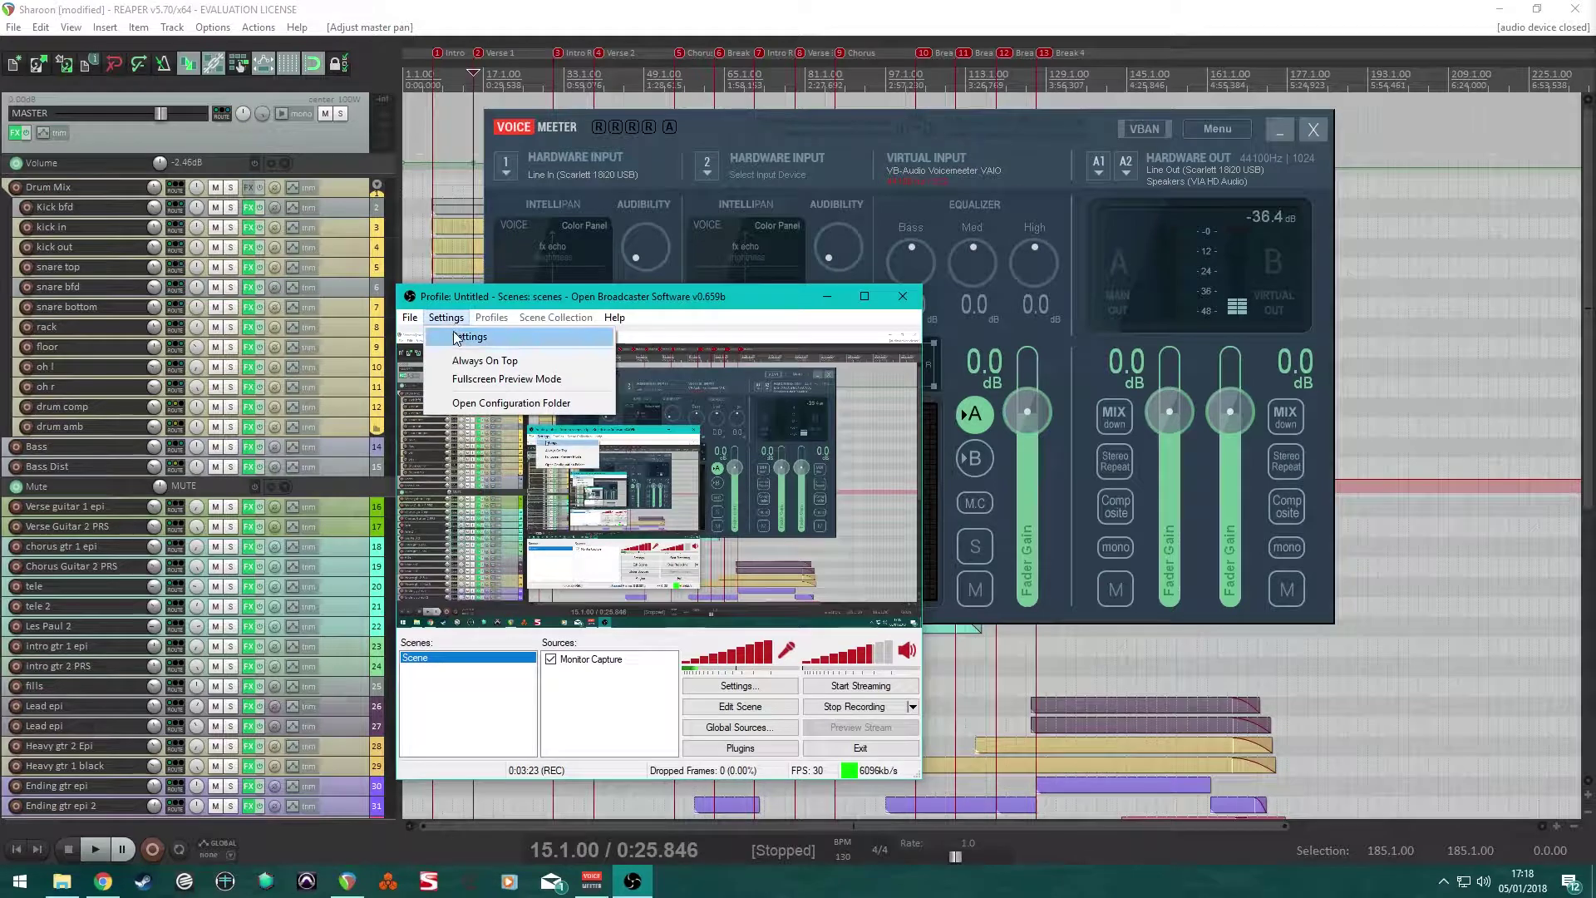
click(452, 332)
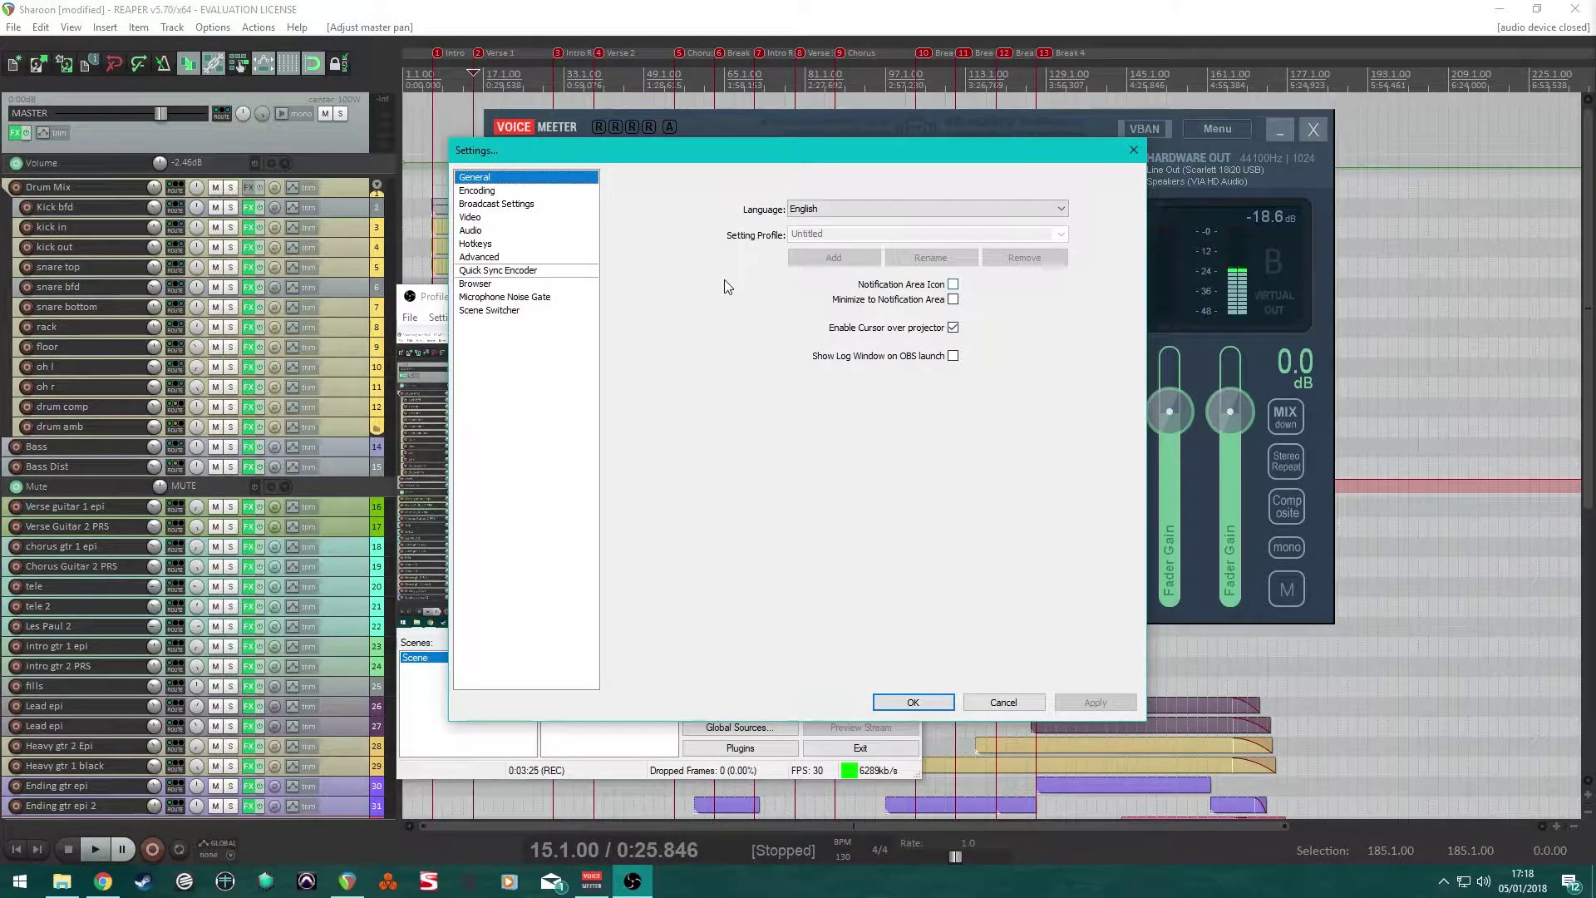
click(477, 232)
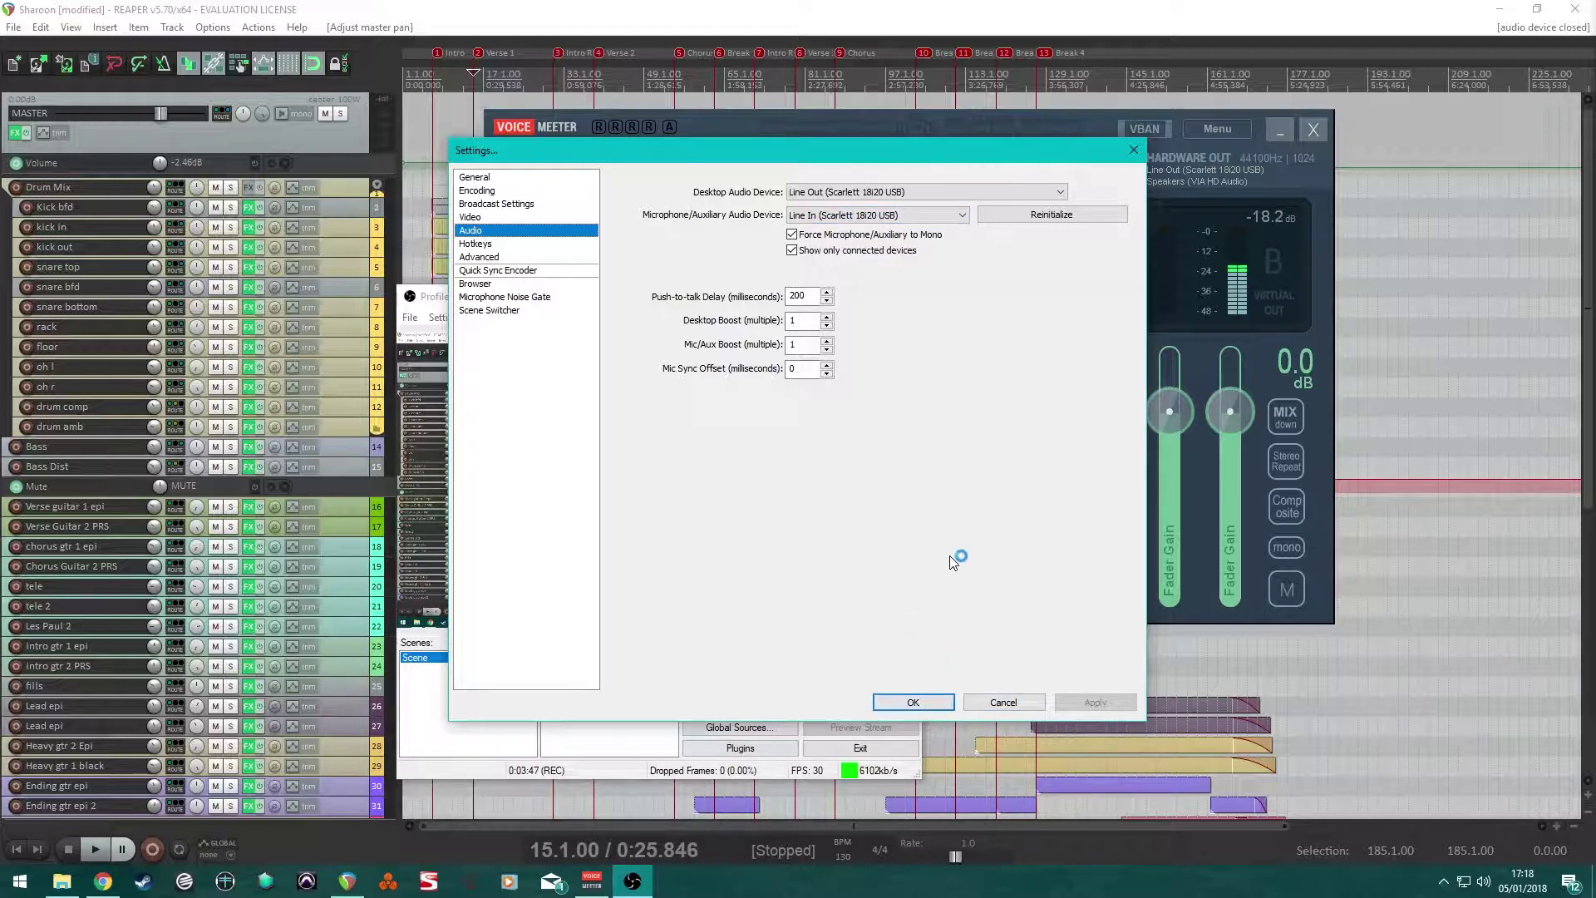
click(988, 707)
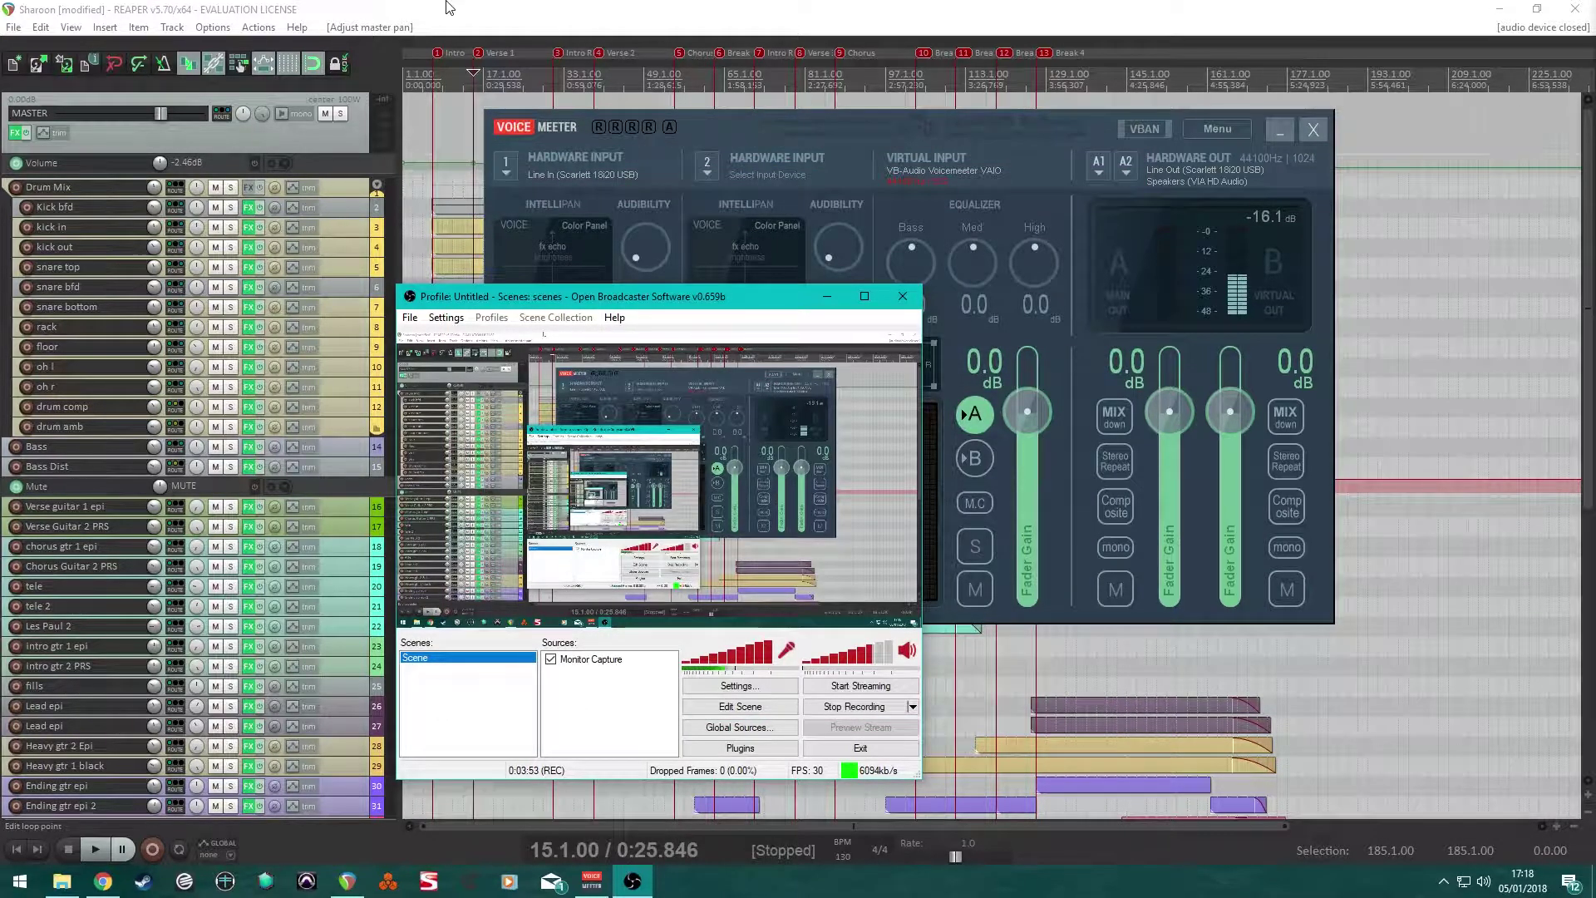
Set REAPER's audio device to Voicemeeter Virtual ASIO, running at 44.1kHz 24bit with 1024 samples
click(626, 7)
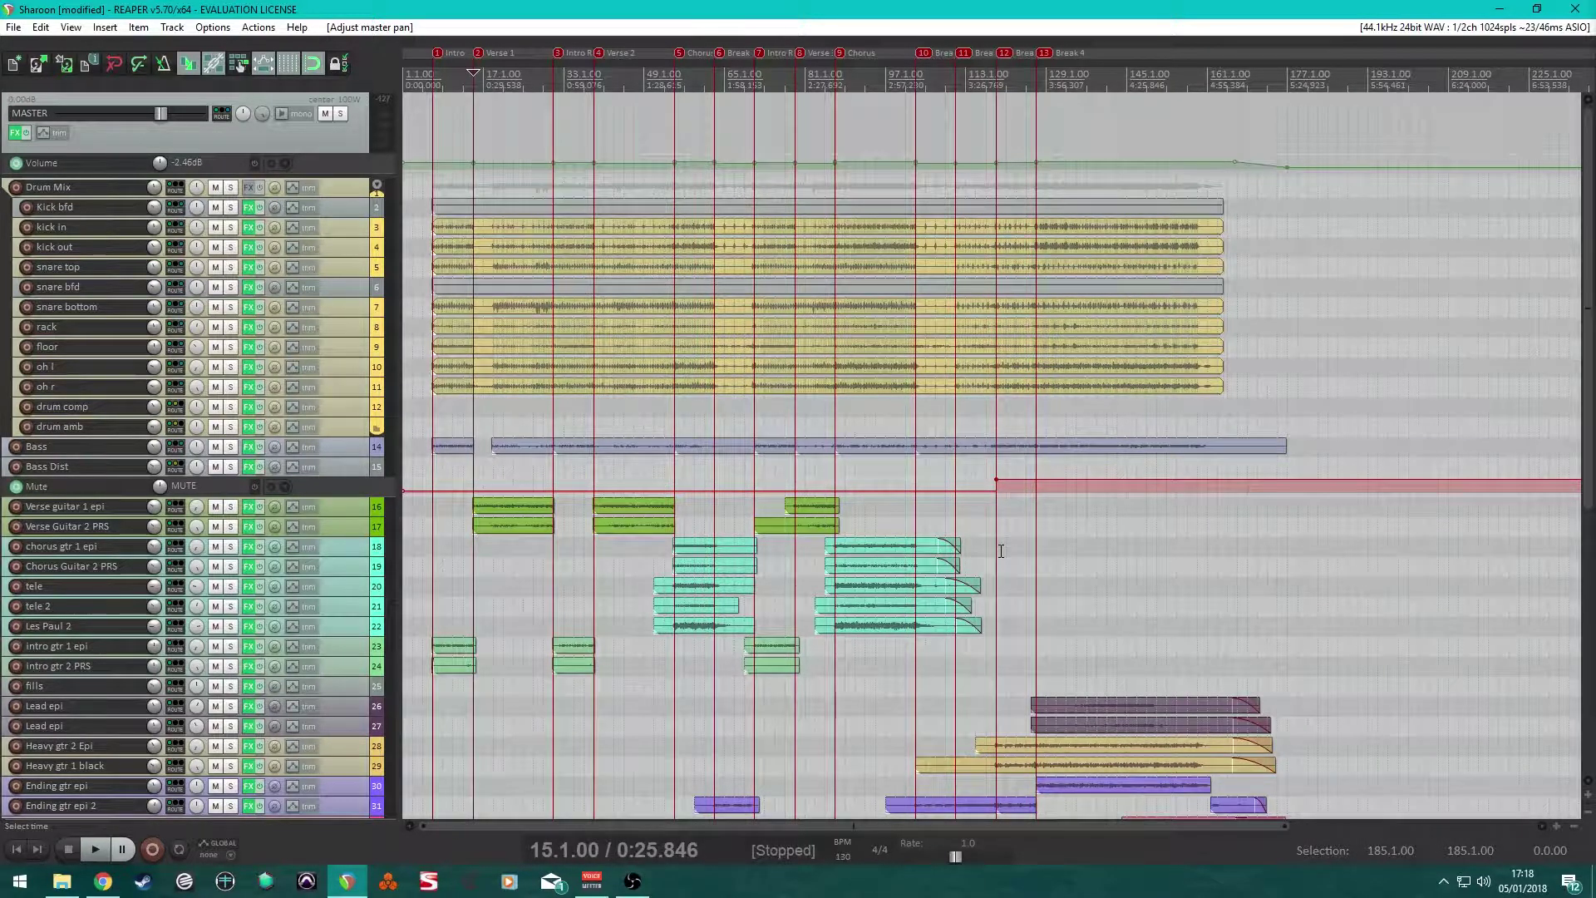
click(208, 28)
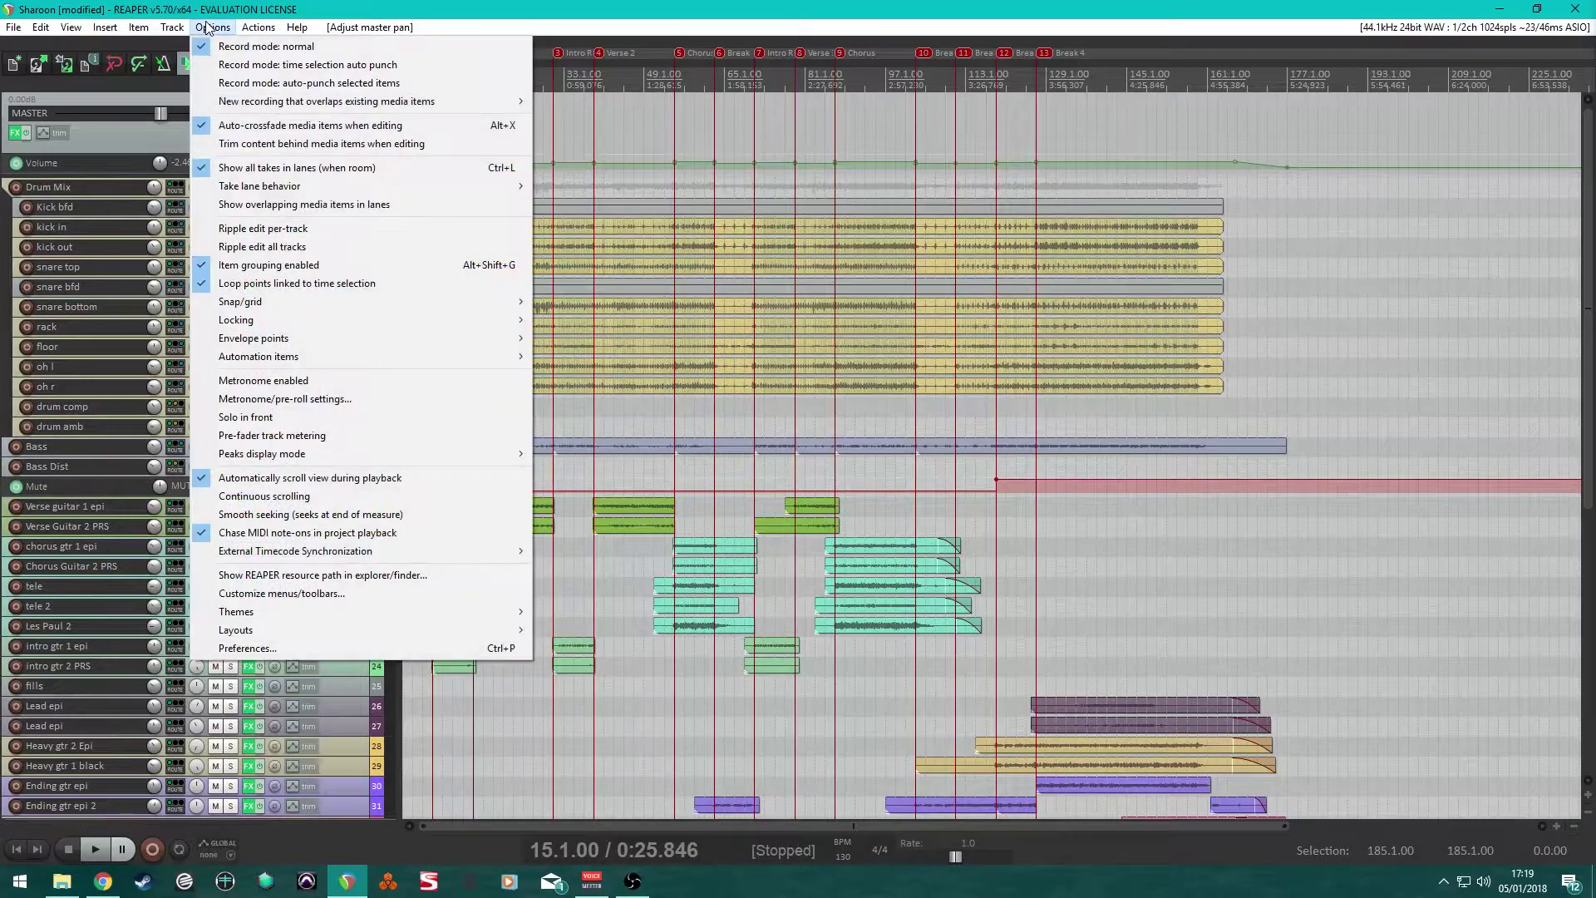
click(291, 649)
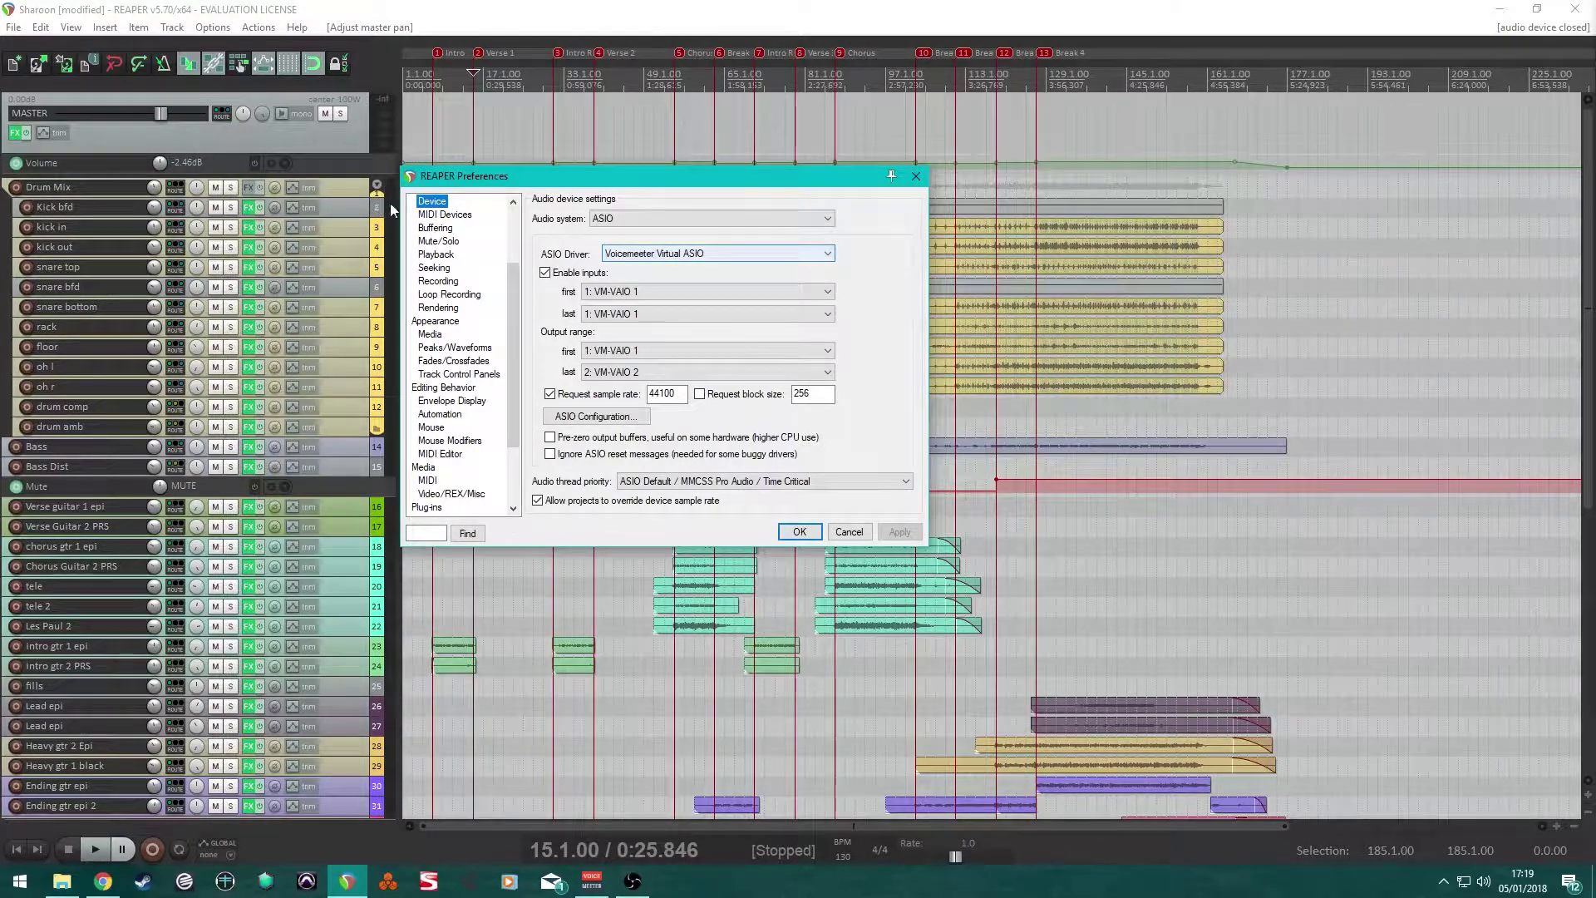
drag(513, 287, 519, 242)
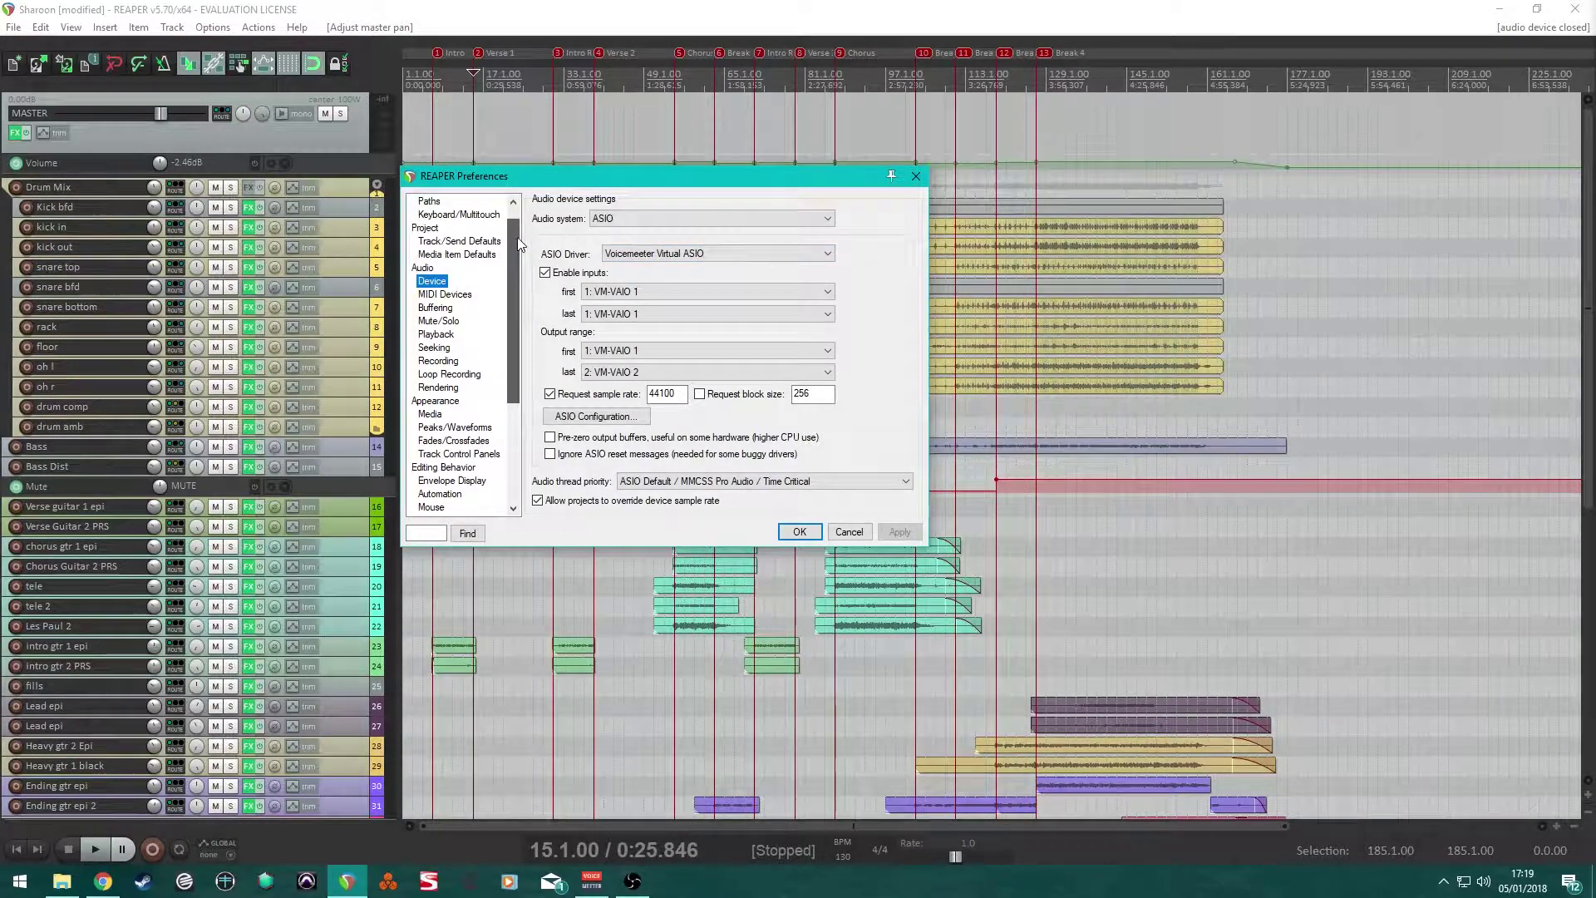
click(429, 283)
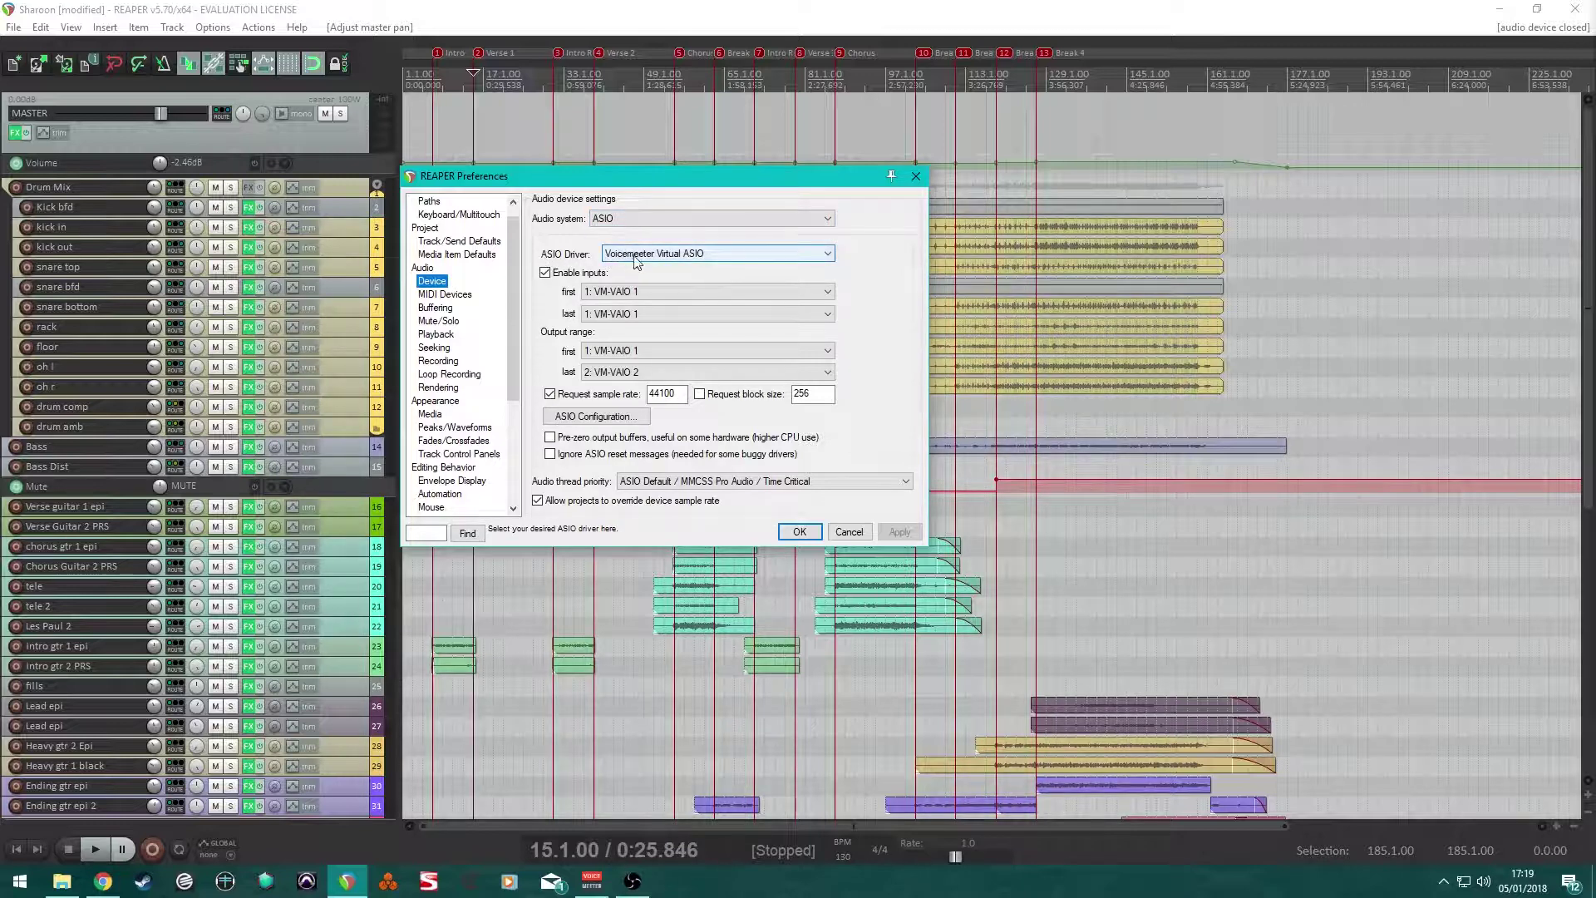
click(672, 258)
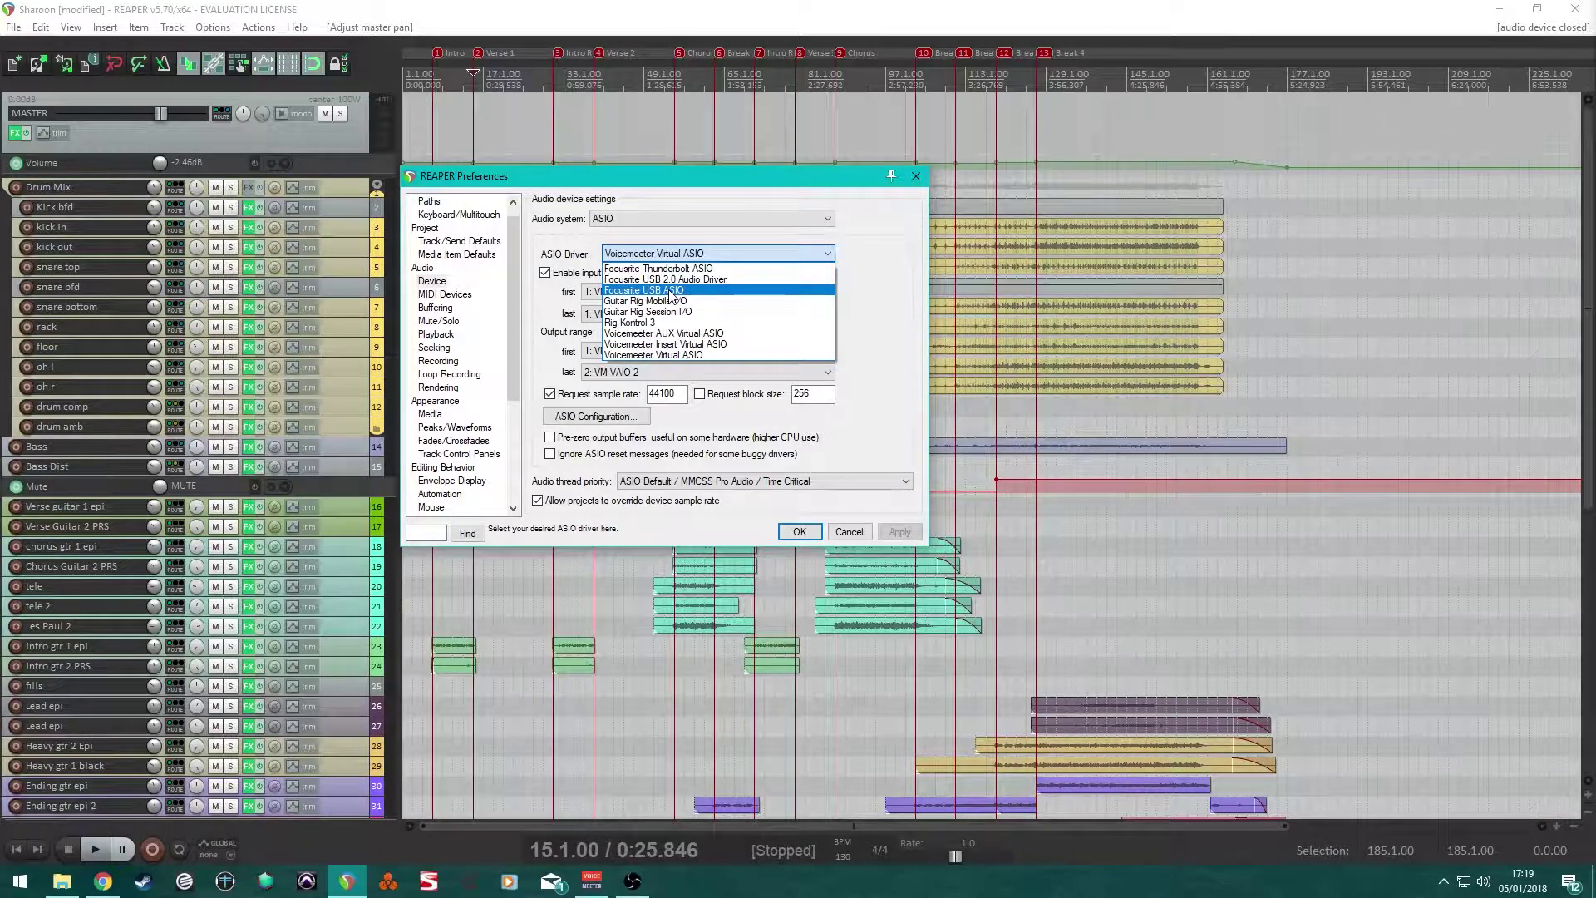
click(665, 356)
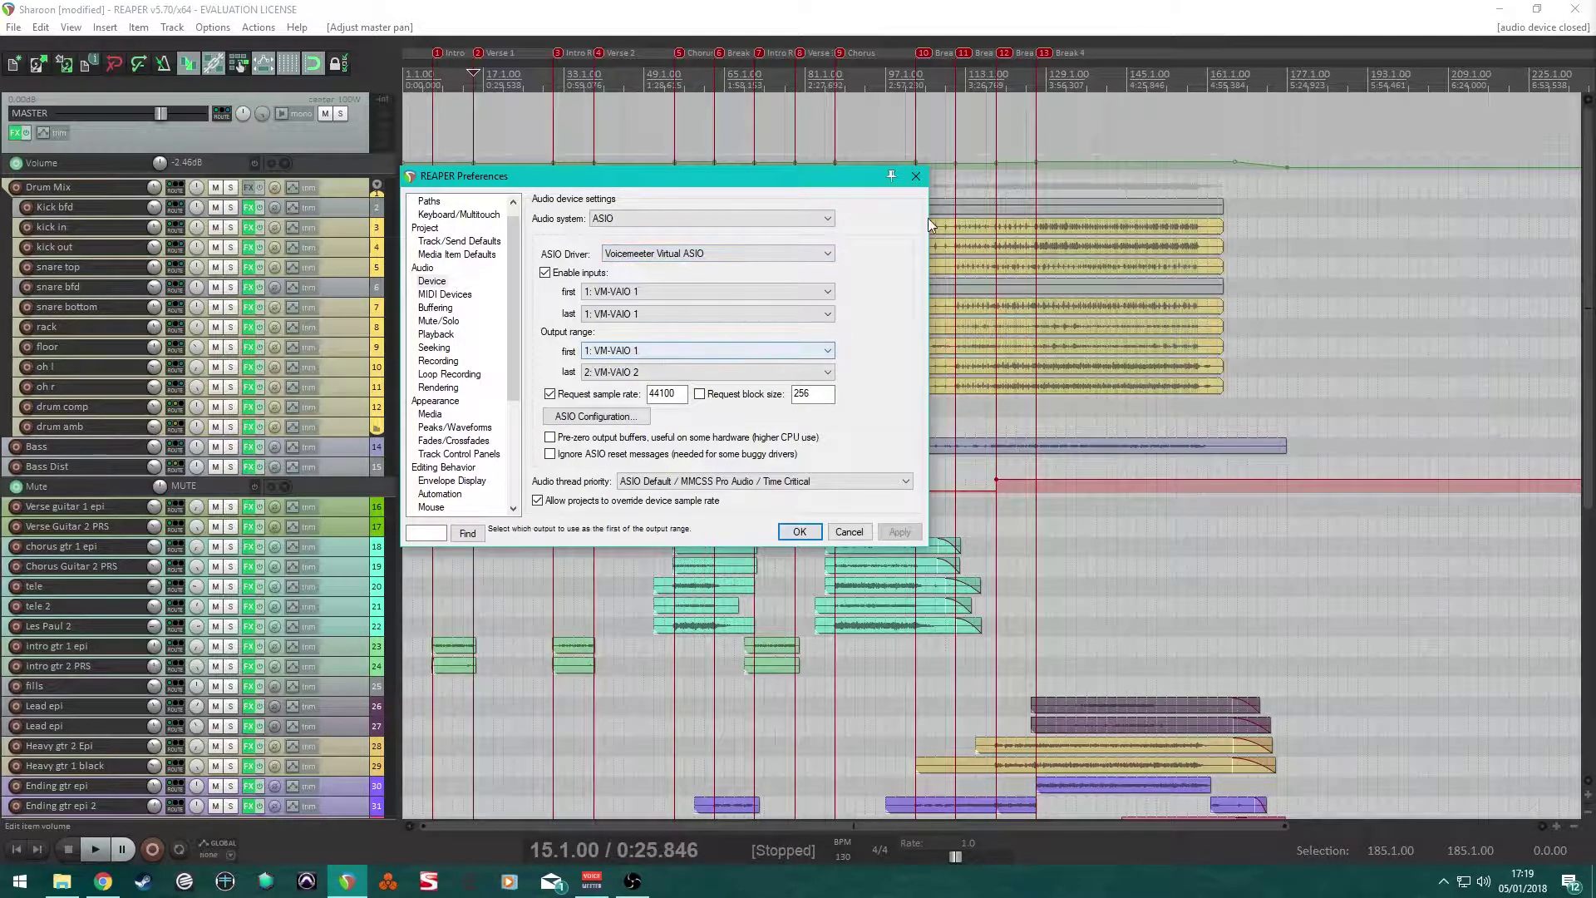
key(Return)
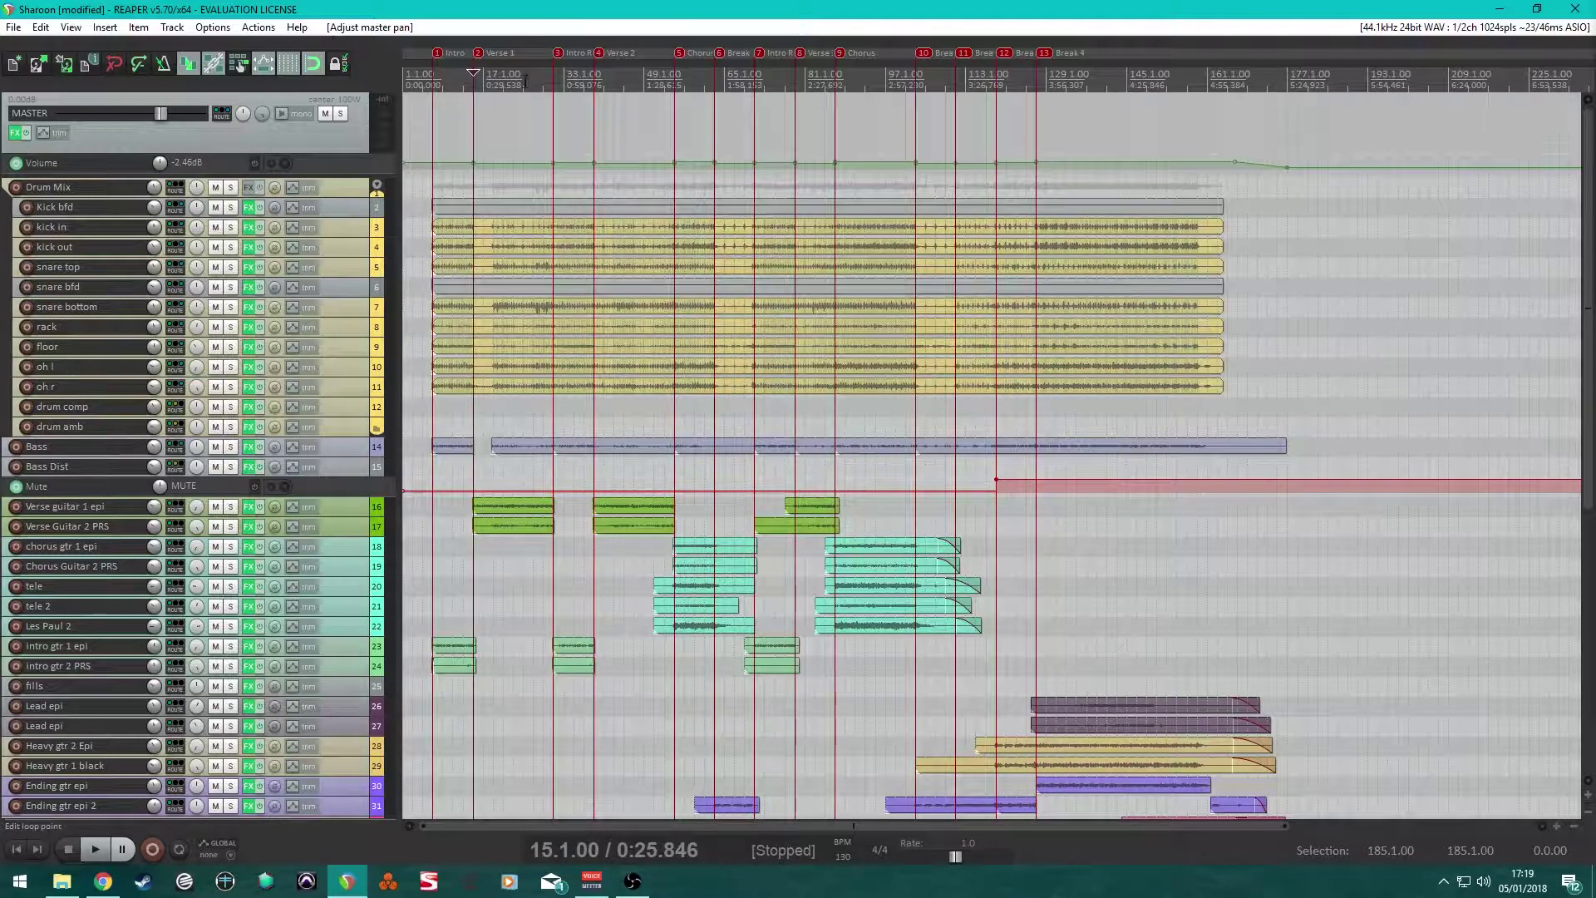
Play from bar 31, sweep the master pan left and right, recentre it, and stop
click(556, 82)
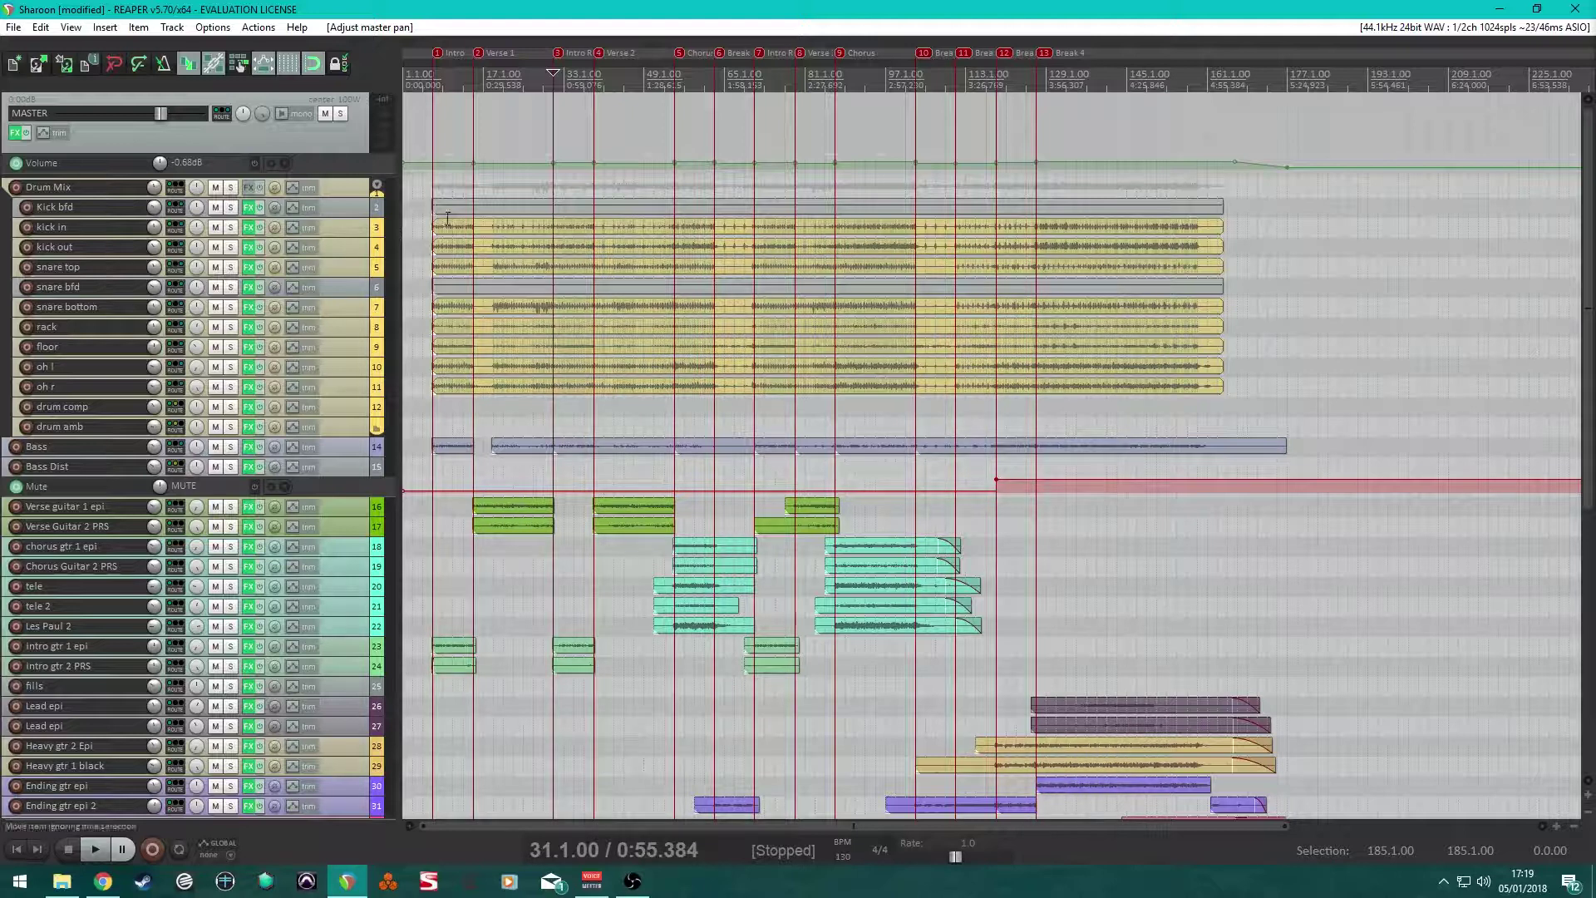
key(space)
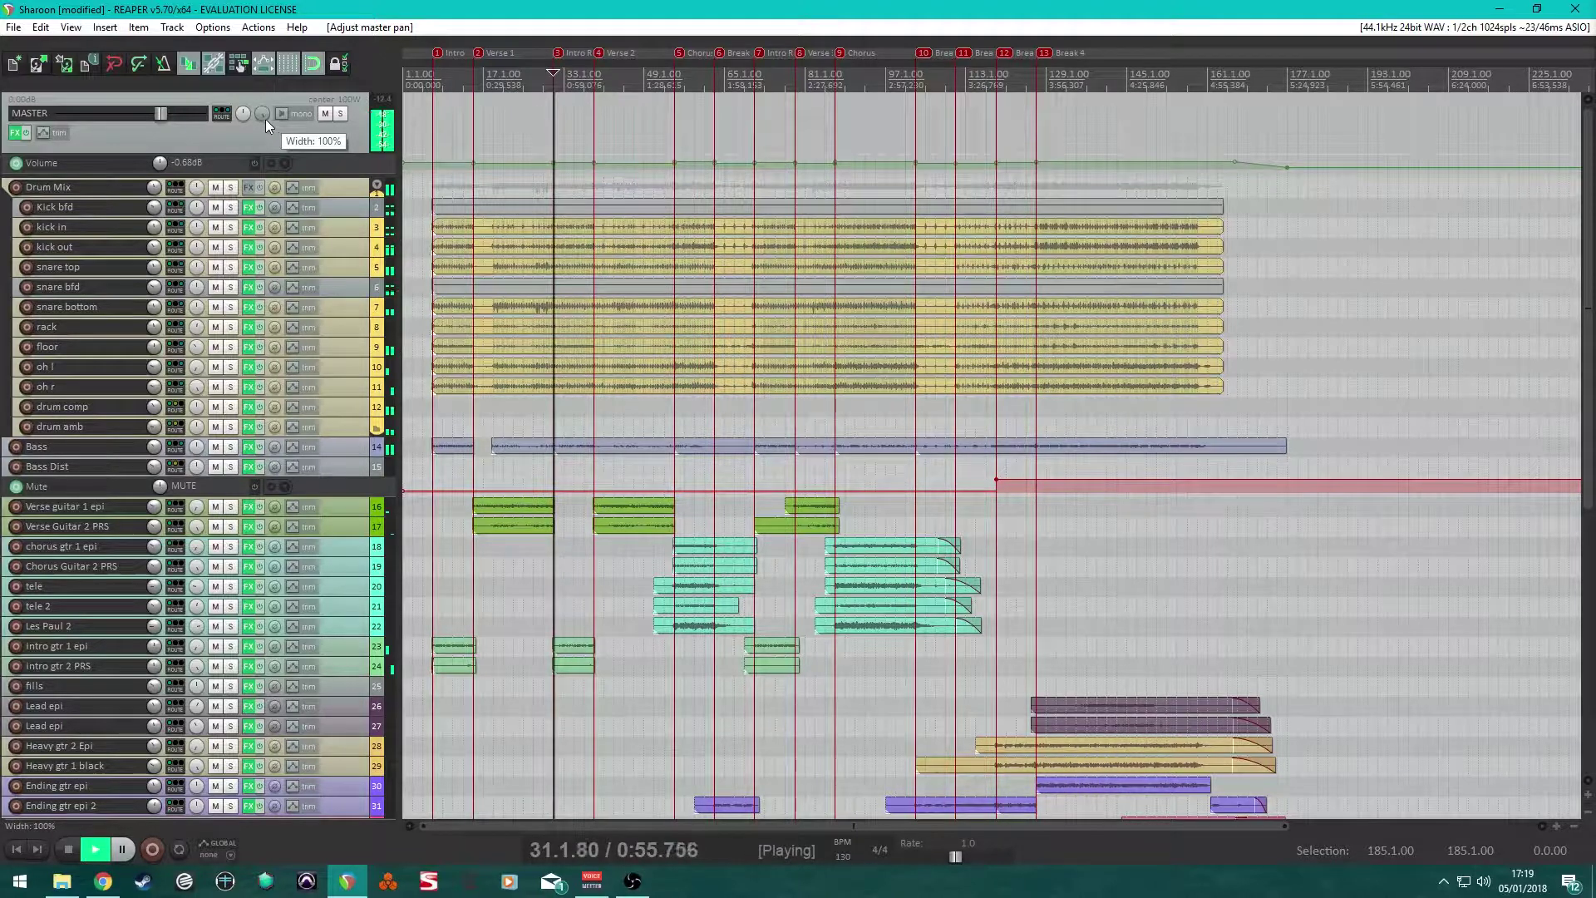
mouse_move(242, 111)
mouse_down()
mouse_move(243, 182)
mouse_move(243, 100)
mouse_up()
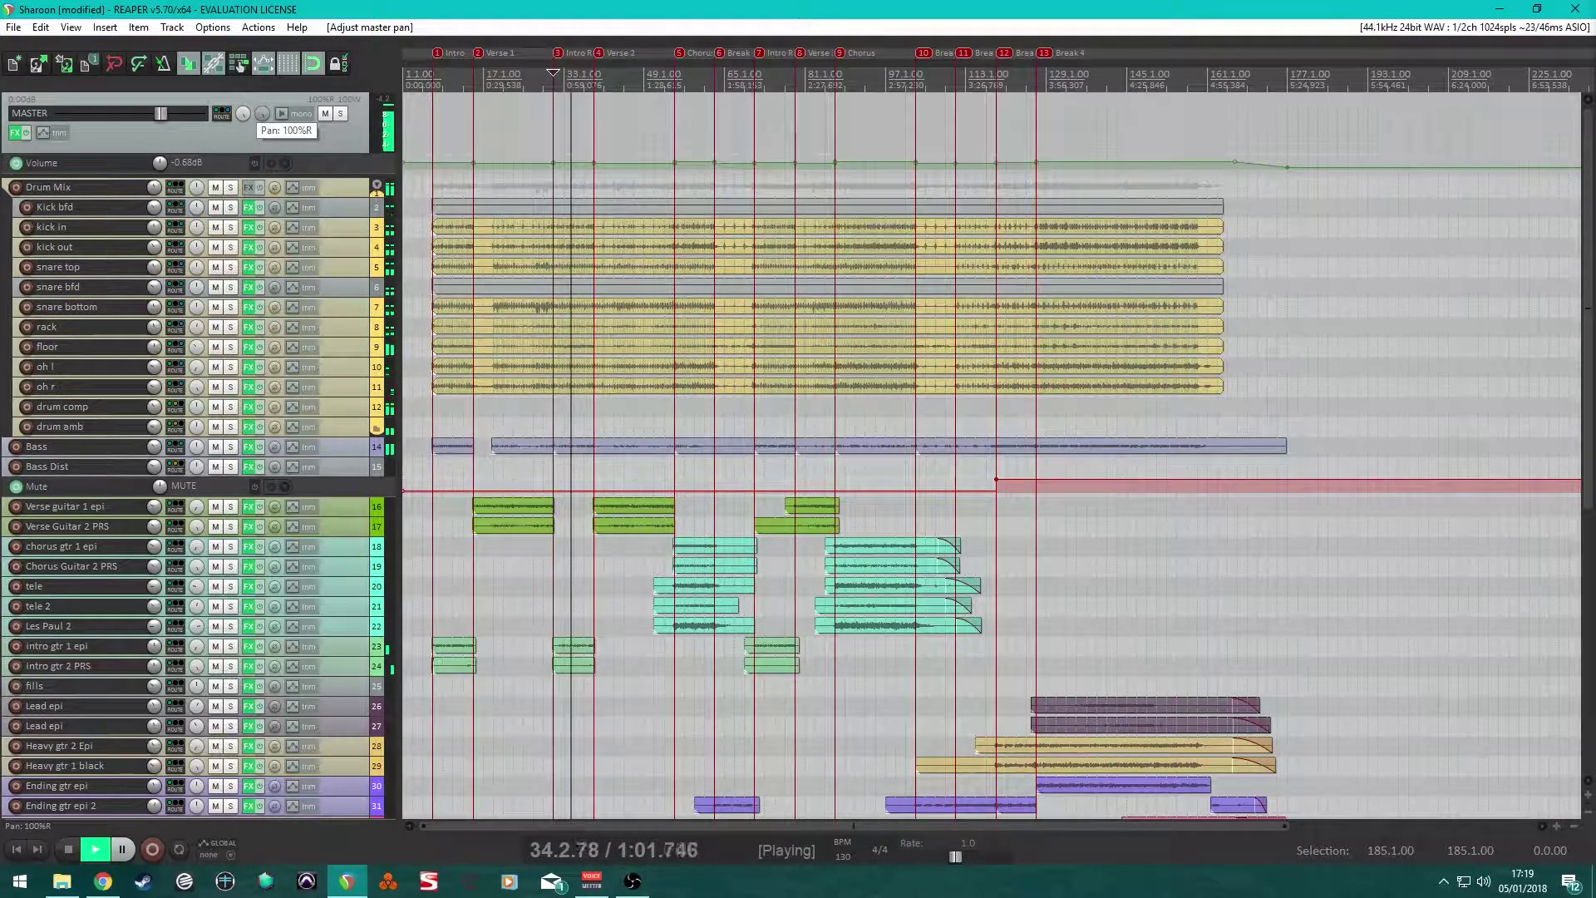
double_click(244, 113)
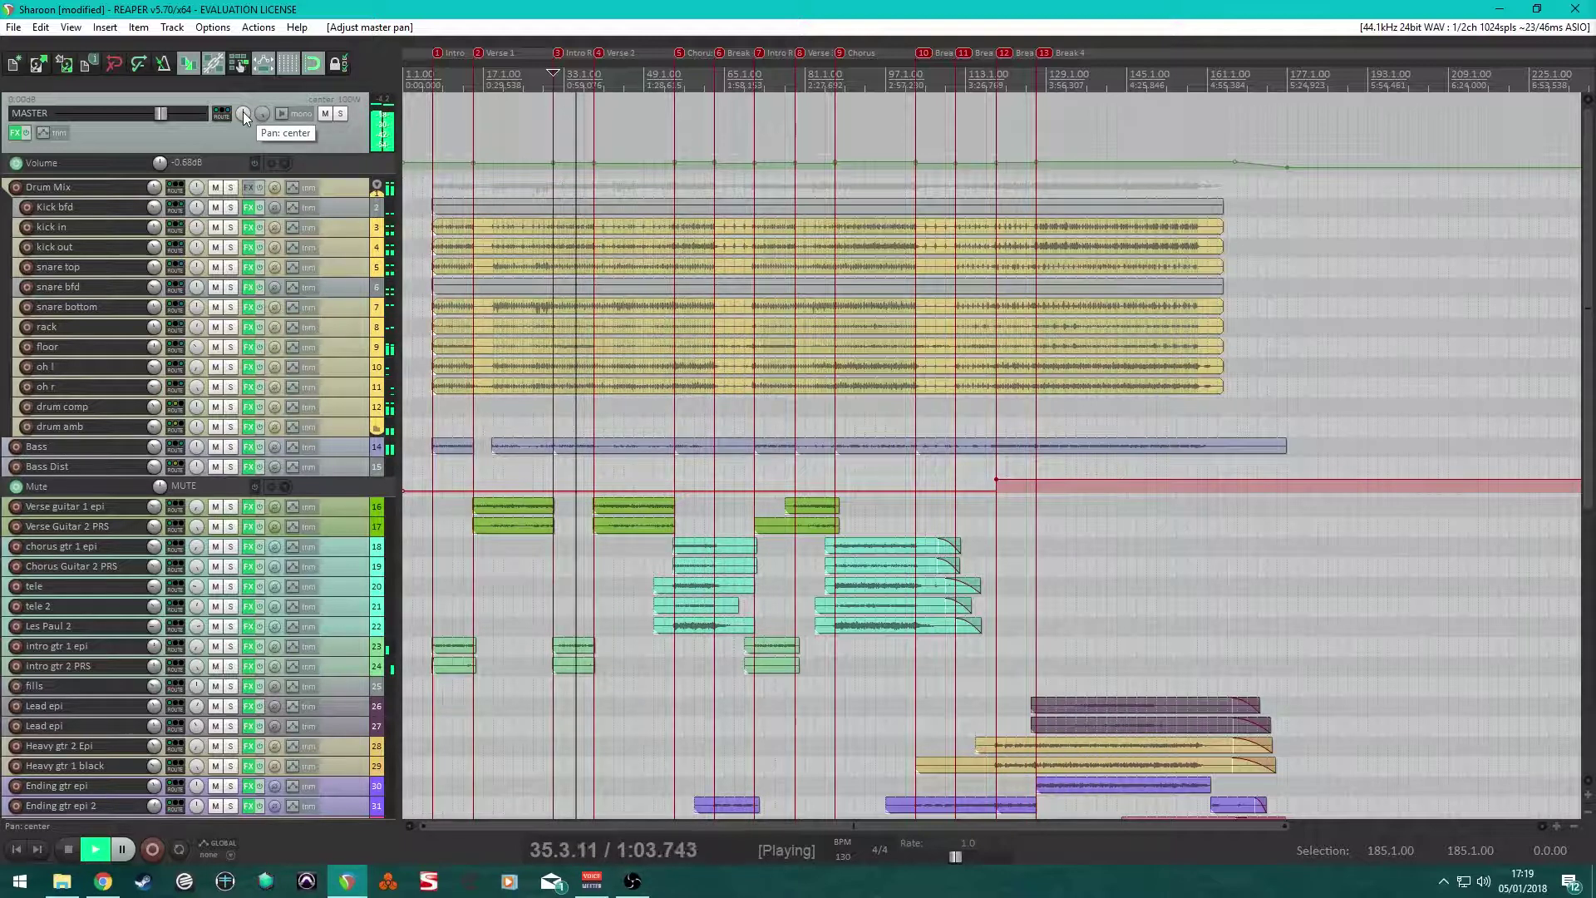
key(space)
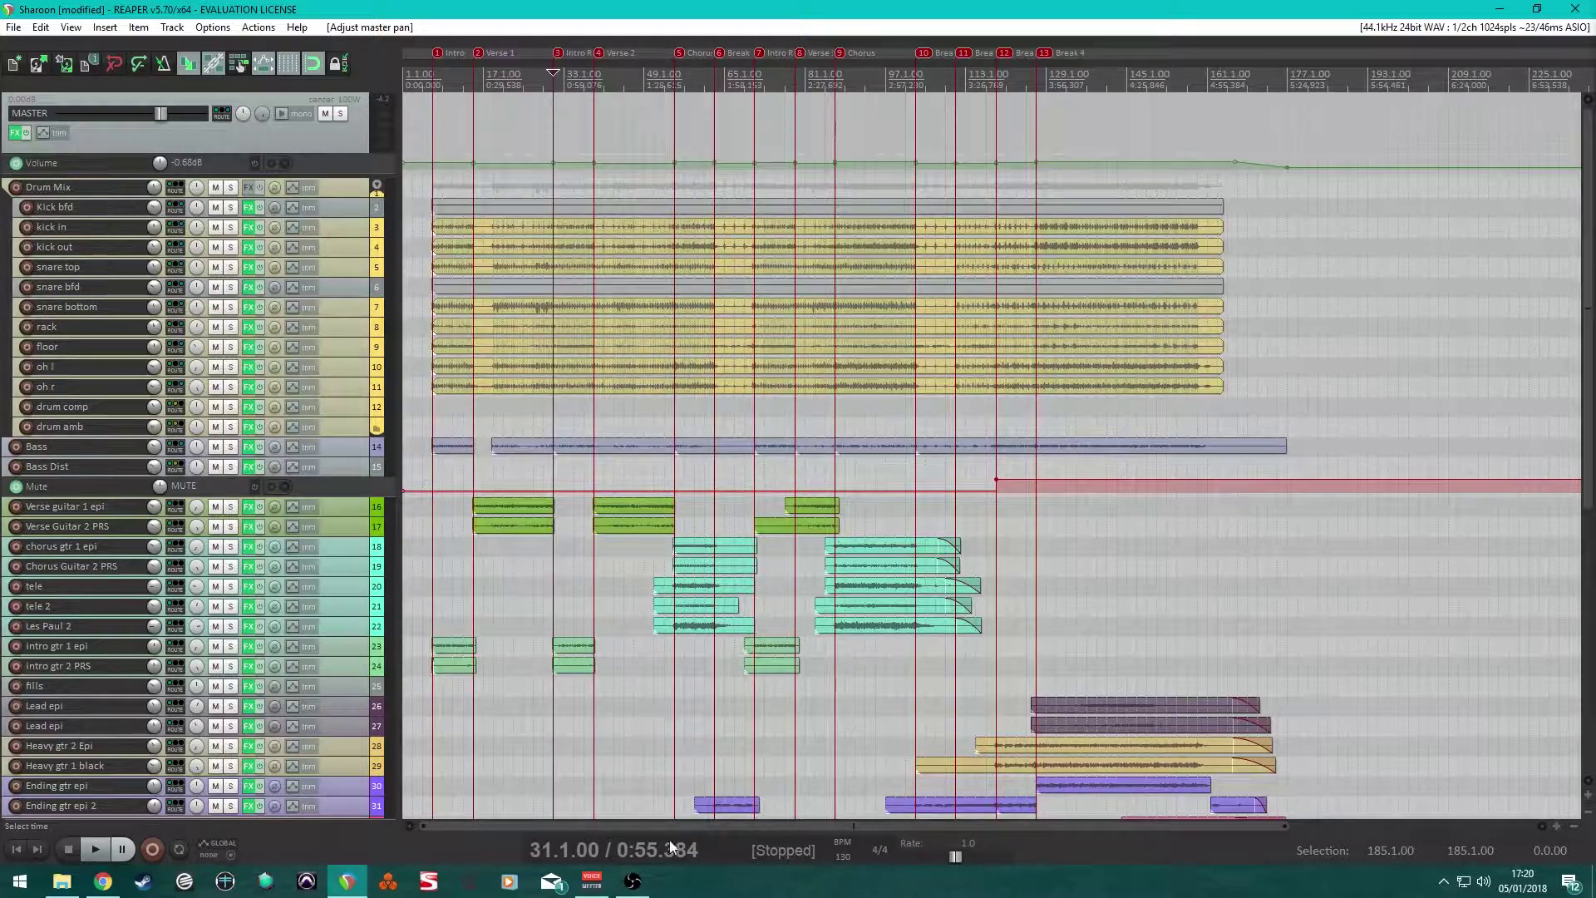
Bring the OBS window, still recording Monitor Capture, in front of REAPER from the taskbar
click(645, 881)
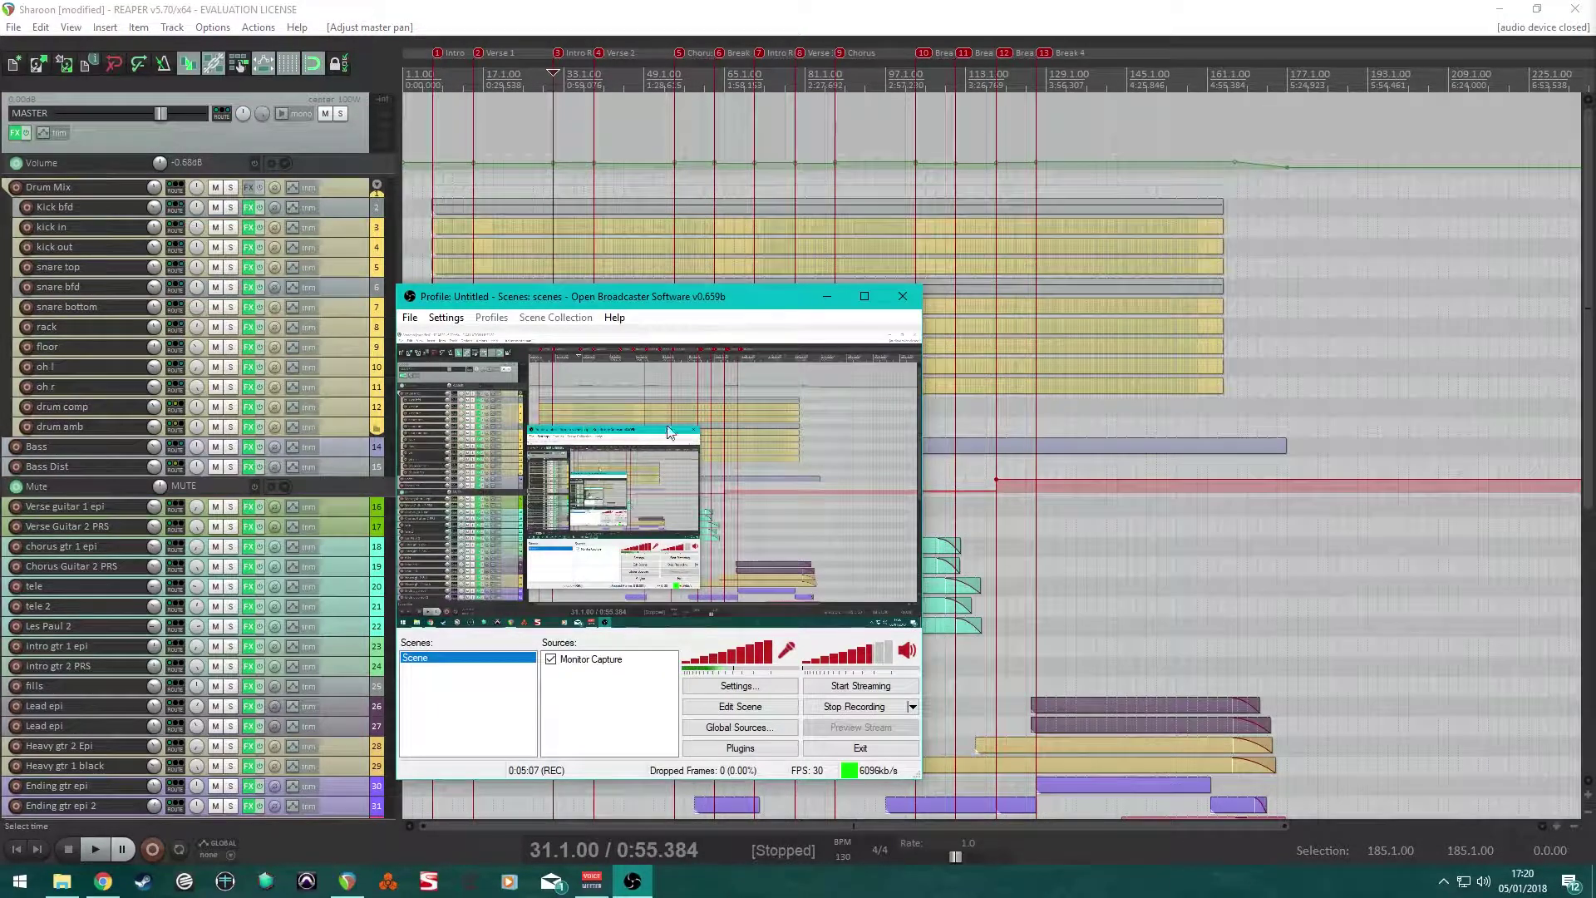